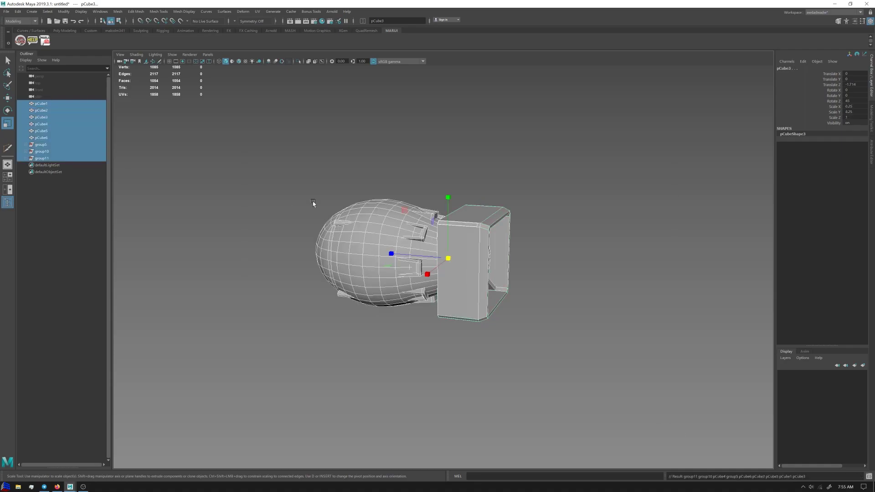
# Group all the bomb parts as LOW, and duplicate the group with the original hidden
pyautogui.hotkey('ctrl', 'g')
pyautogui.press('w')
pyautogui.keyDown('alt'); pyautogui.moveTo(312, 203); pyautogui.dragTo(460, 215); pyautogui.keyUp('alt')
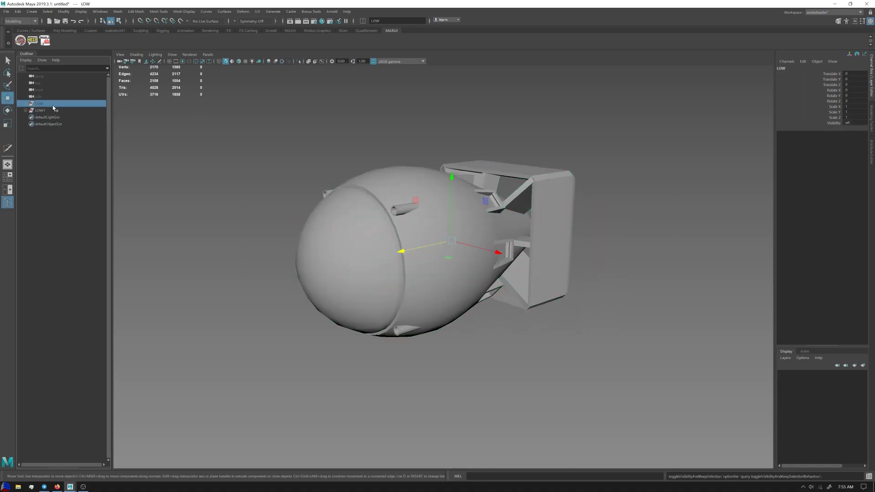
# Isolate the bomb body and bevel its edges with a fractional width of 0.6763 and 1 segment
pyautogui.click(431, 224)
pyautogui.hotkey('ctrl', '1')
pyautogui.keyDown('alt'); pyautogui.moveTo(430, 223); pyautogui.dragTo(440, 238); pyautogui.keyUp('alt')
pyautogui.press('f')
pyautogui.keyDown('shift'); pyautogui.rightClick(461, 235); pyautogui.keyUp('shift')
pyautogui.click(490, 269)
pyautogui.click(392, 305)
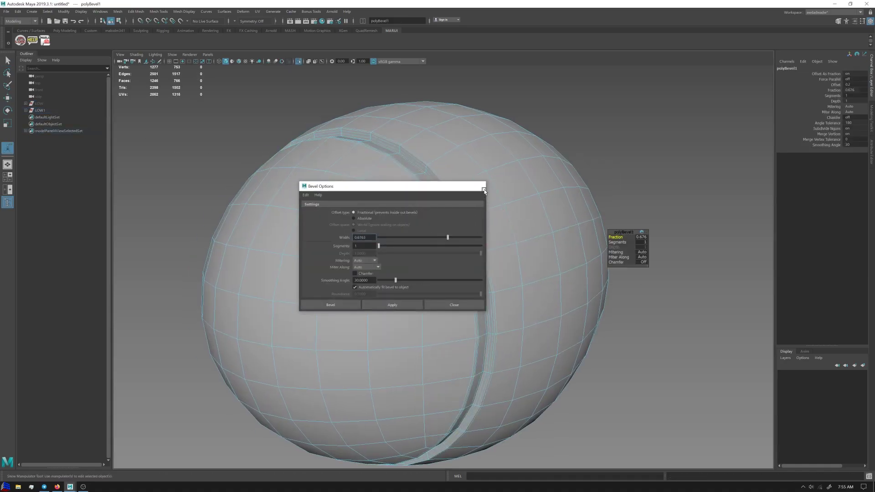
pyautogui.click(478, 186)
# Insert supporting edge loops around the rear recess, inner ring and central hub of the body with Multi-Cut
pyautogui.press('F8')
pyautogui.keyDown('alt'); pyautogui.moveTo(566, 221); pyautogui.dragTo(519, 229); pyautogui.keyUp('alt')
pyautogui.scroll(5, 518, 228)
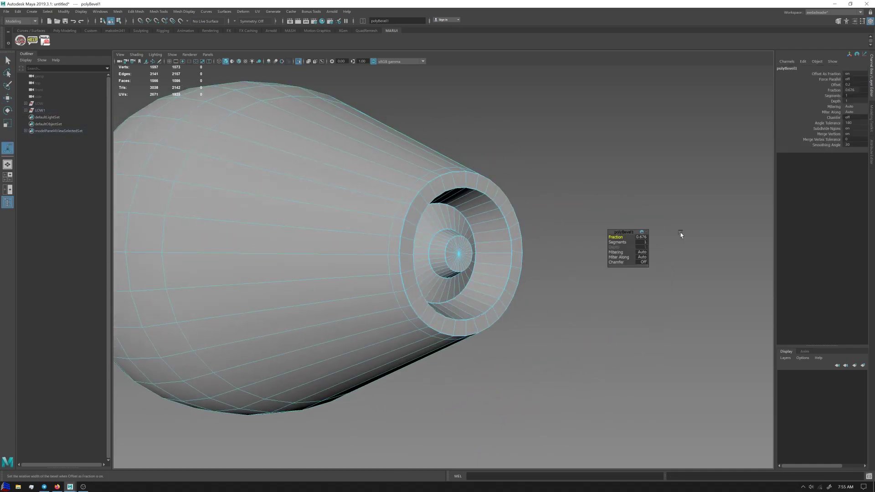
pyautogui.scroll(5, 505, 263)
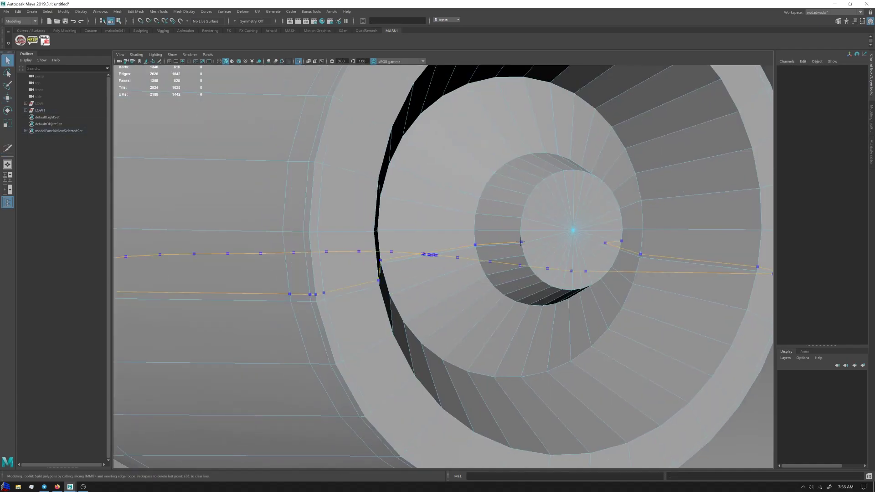
pyautogui.keyDown('shift'); pyautogui.moveTo(522, 240); pyautogui.dragTo(522, 241, button='right'); pyautogui.keyUp('shift')
pyautogui.keyDown('ctrl'); pyautogui.click(473, 242); pyautogui.keyUp('ctrl')
pyautogui.keyDown('alt'); pyautogui.moveTo(469, 247); pyautogui.dragTo(388, 280); pyautogui.keyUp('alt')
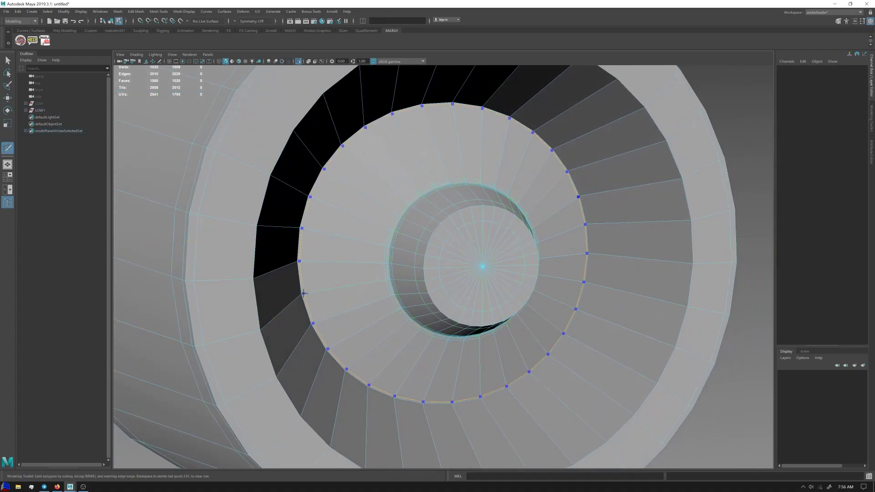
pyautogui.keyDown('alt'); pyautogui.moveTo(302, 308); pyautogui.dragTo(231, 272); pyautogui.keyUp('alt')
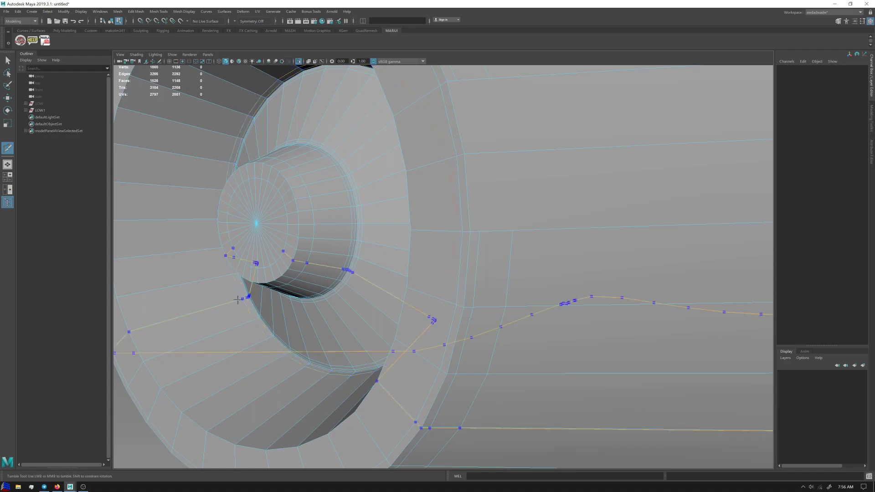
pyautogui.keyDown('alt'); pyautogui.moveTo(242, 298); pyautogui.dragTo(389, 306, button='middle'); pyautogui.keyUp('alt')
pyautogui.scroll(-5, 369, 315)
pyautogui.keyDown('alt'); pyautogui.moveTo(368, 315); pyautogui.dragTo(561, 358); pyautogui.keyUp('alt')
# Check the body's smooth preview against the unsmoothed mesh, examining the rear recess and the rest of the shape
pyautogui.press('w')
pyautogui.press('3')
pyautogui.click(529, 271)
pyautogui.scroll(5, 529, 271)
pyautogui.press('1')
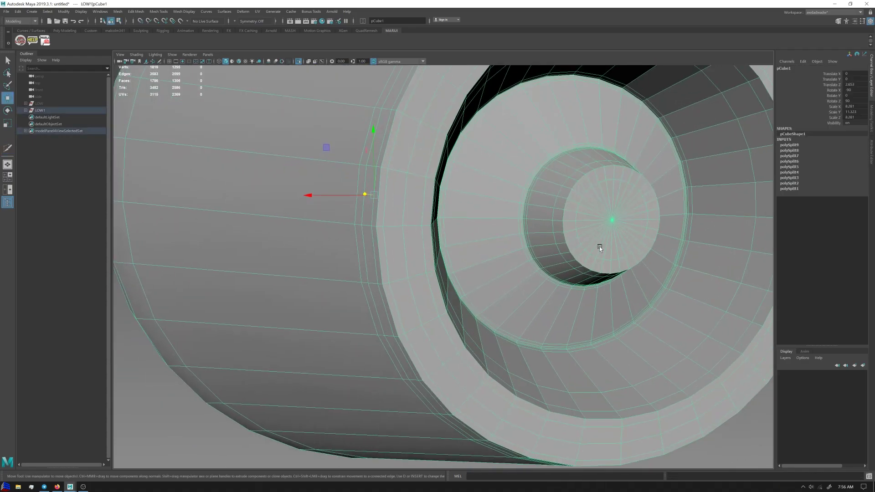
pyautogui.press('w')
pyautogui.scroll(-3, 629, 297)
pyautogui.press('3')
pyautogui.keyDown('alt'); pyautogui.moveTo(629, 296); pyautogui.dragTo(397, 248); pyautogui.keyUp('alt')
pyautogui.scroll(5, 398, 248)
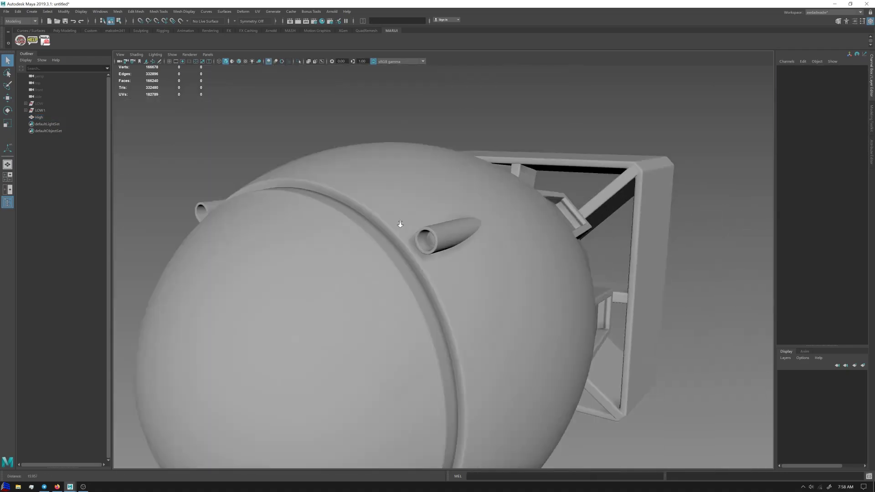
# Move the high-poly tail frame group by about 0.04 along the Z axis
pyautogui.scroll(-10, 400, 224)
pyautogui.keyDown('alt'); pyautogui.moveTo(541, 260); pyautogui.dragTo(459, 263); pyautogui.keyUp('alt')
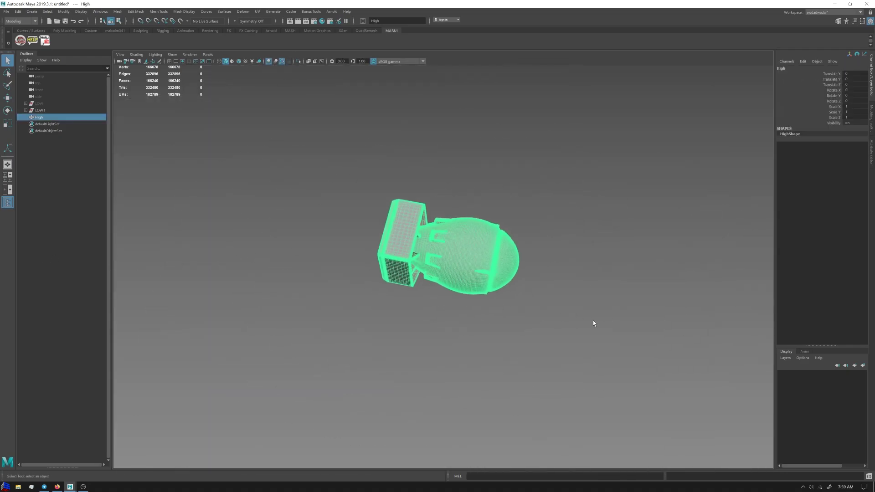
pyautogui.keyDown('alt'); pyautogui.moveTo(594, 320); pyautogui.dragTo(568, 297); pyautogui.keyUp('alt')
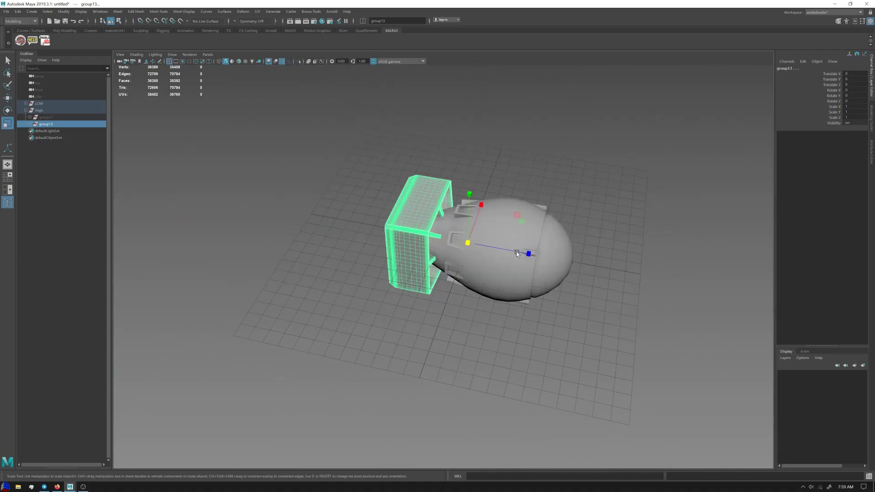
pyautogui.keyDown('alt'); pyautogui.moveTo(449, 237); pyautogui.dragTo(449, 287); pyautogui.keyUp('alt')
pyautogui.press('w')
pyautogui.moveTo(505, 278); pyautogui.dragTo(510, 277)
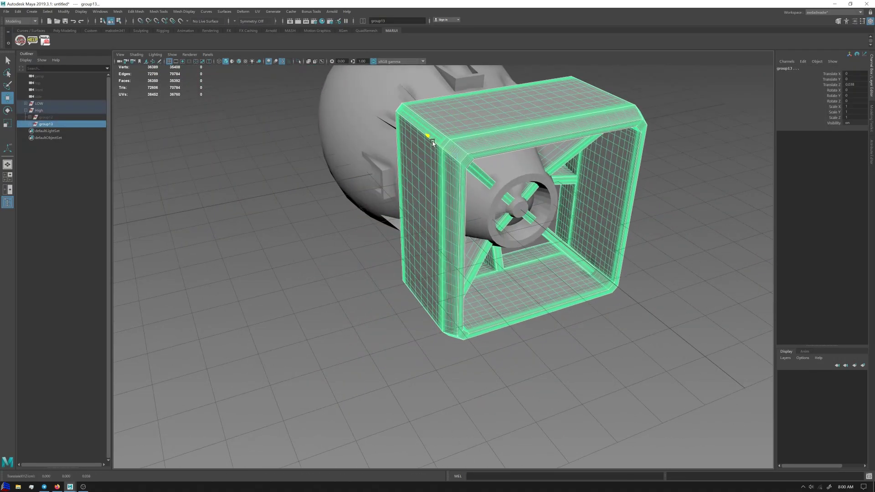
# Unhide the hidden group inside High and save the scene as Ability_FatBoyNuke
pyautogui.click(54, 120)
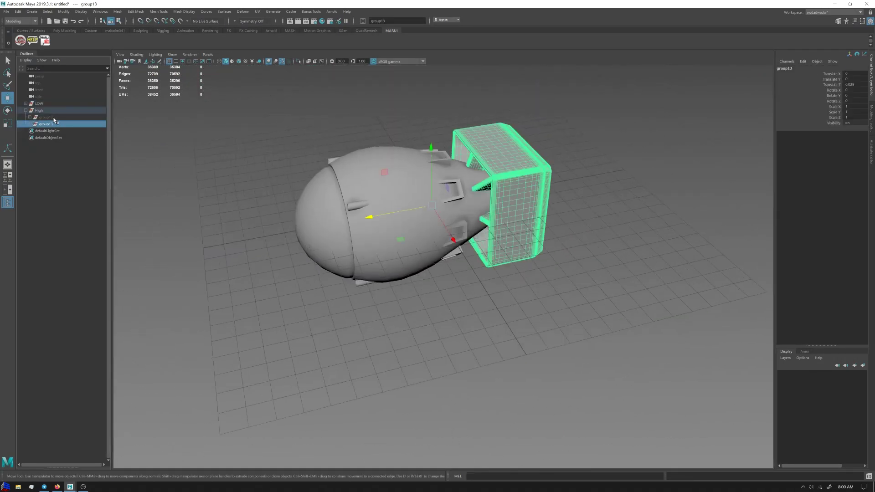
pyautogui.click(39, 110)
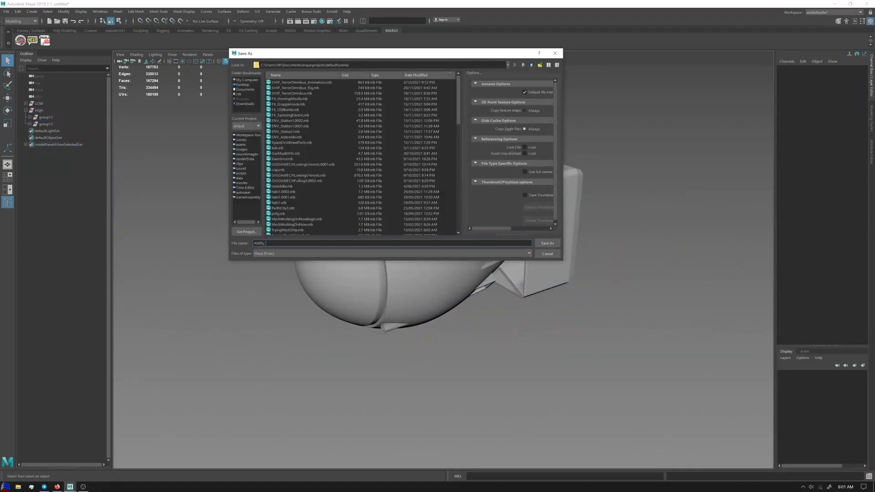
pyautogui.click(547, 243)
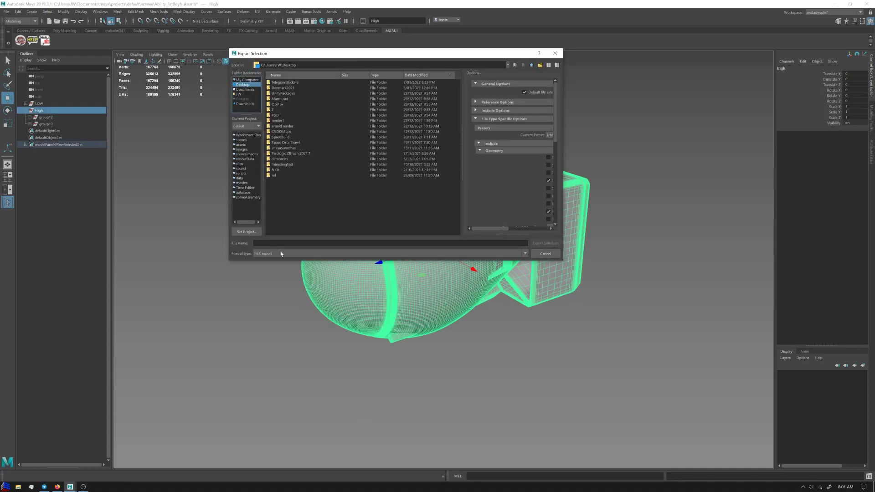
# Export the High group as Ability_FatBoyNukeHigh.obj and import it into ZBrush as quads and triangles
pyautogui.click(277, 253)
pyautogui.click(276, 276)
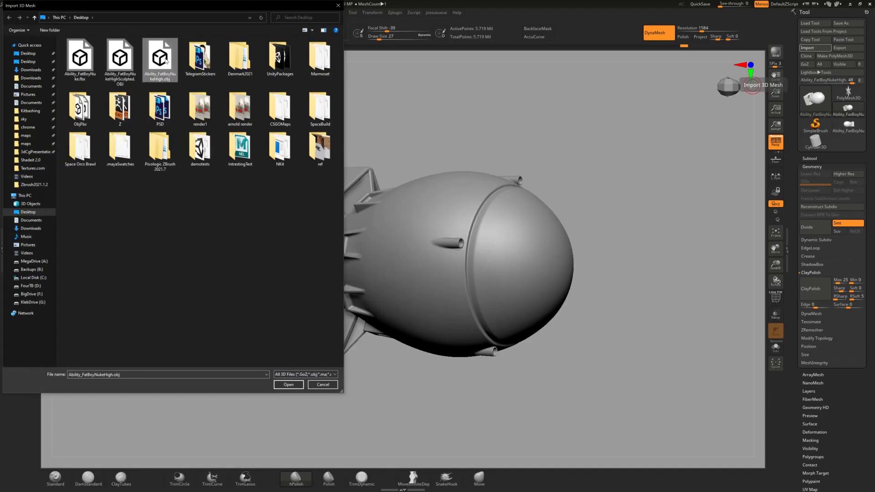
pyautogui.press('Return')
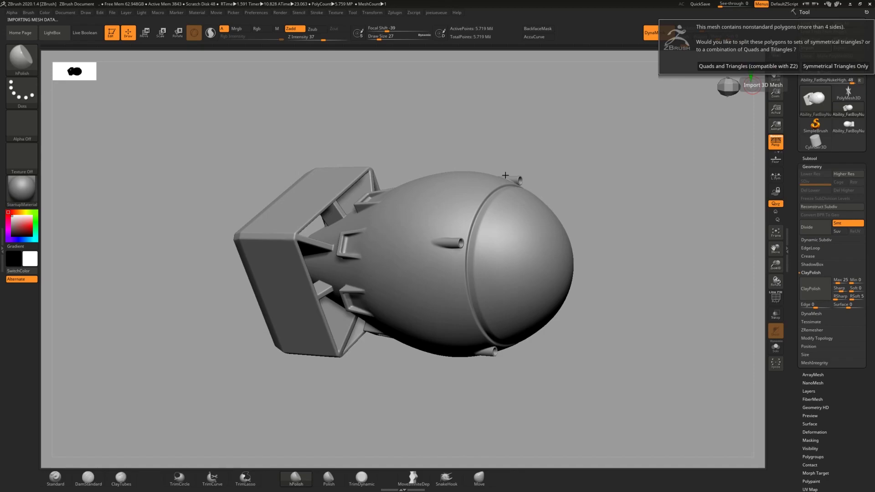
pyautogui.click(755, 64)
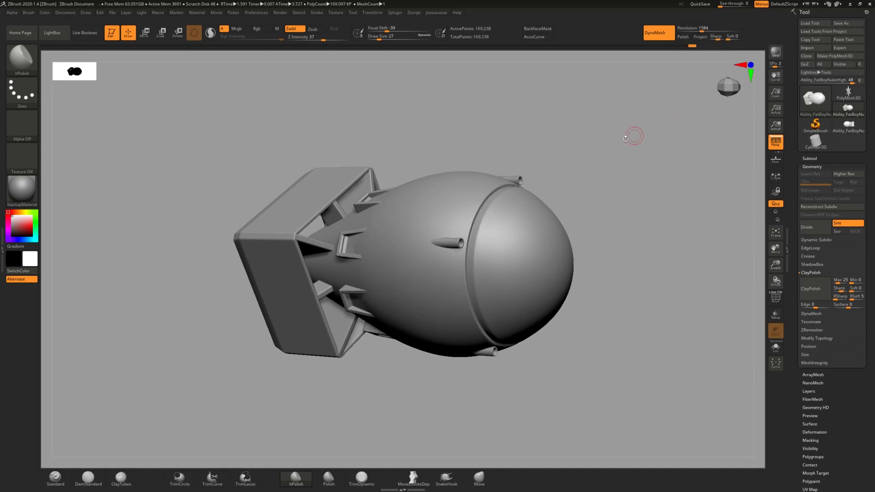
# Remesh the bomb with DynaMesh at resolution 1656 and activate symmetry on the X and Y axes
pyautogui.keyDown('alt'); pyautogui.moveTo(568, 108); pyautogui.dragTo(598, 131); pyautogui.keyUp('alt')
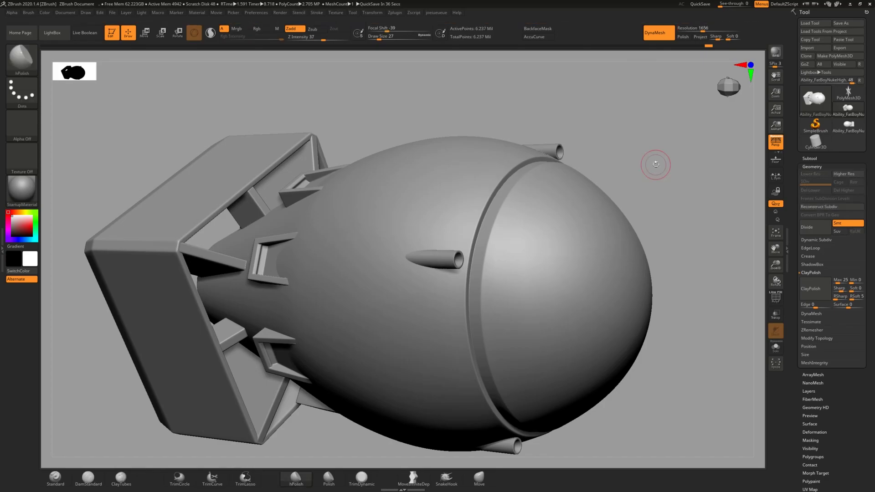
pyautogui.moveTo(325, 255); pyautogui.dragTo(365, 220, button='right')
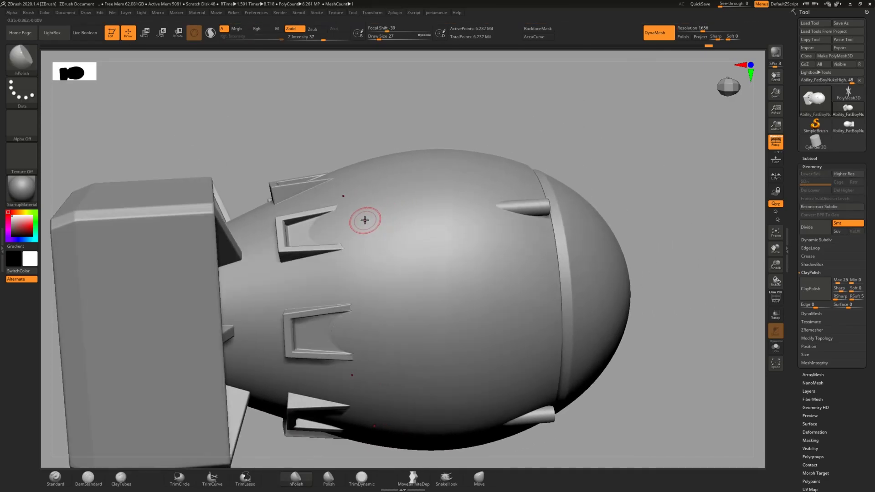
pyautogui.click(379, 13)
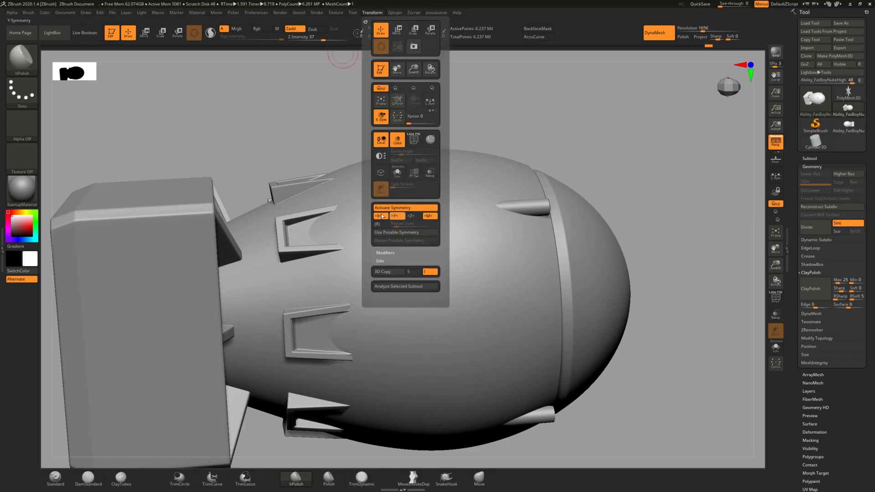
pyautogui.click(398, 217)
# Polish the edges of the body's U-shaped brackets with the hPolish brush and rerun DynaMesh at resolution 1656
pyautogui.moveTo(289, 229)
pyautogui.mouseDown(button='right')
pyautogui.moveTo(320, 230)
pyautogui.moveTo(326, 240)
pyautogui.moveTo(347, 218)
pyautogui.moveTo(348, 258)
pyautogui.mouseUp(button='right')
pyautogui.moveTo(337, 338); pyautogui.dragTo(366, 225, button='right')
pyautogui.moveTo(350, 314); pyautogui.dragTo(374, 270, button='right')
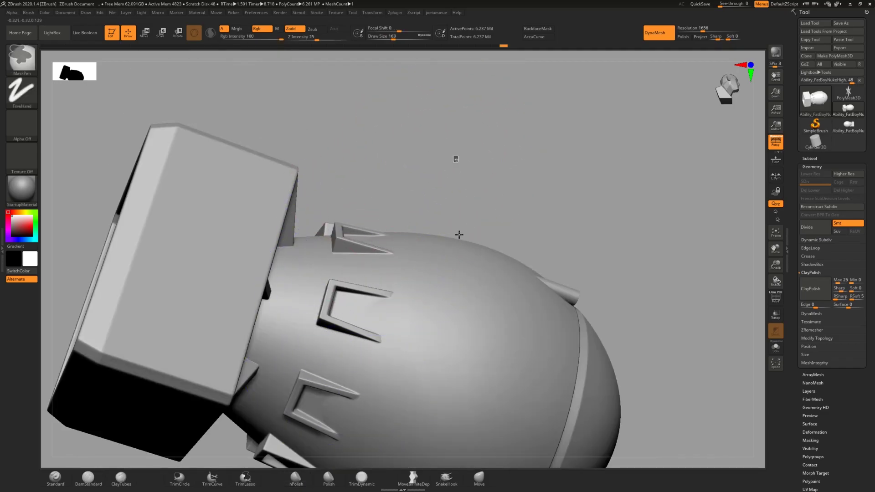
pyautogui.moveTo(379, 309); pyautogui.dragTo(371, 260, button='right')
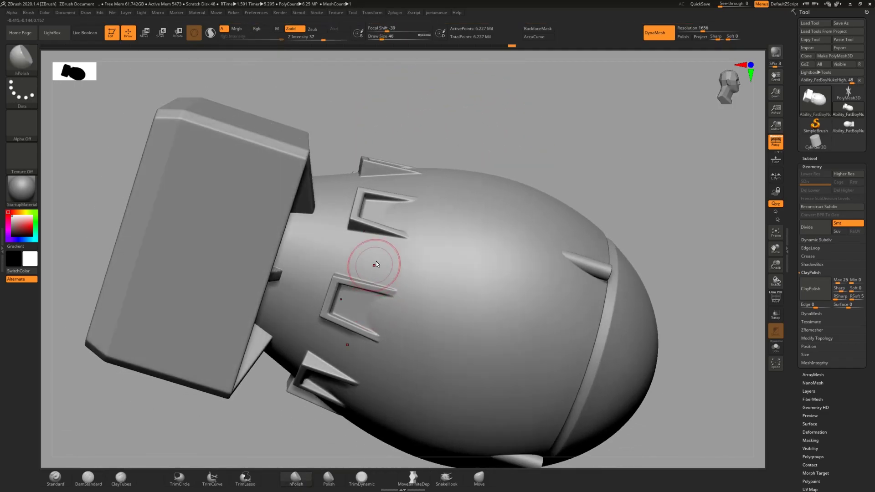
# Soften the edges around the brackets, rear hub and nose tubes with the TrimDynamic and Smooth brushes
pyautogui.press('b')
pyautogui.press('t')
pyautogui.press('d')
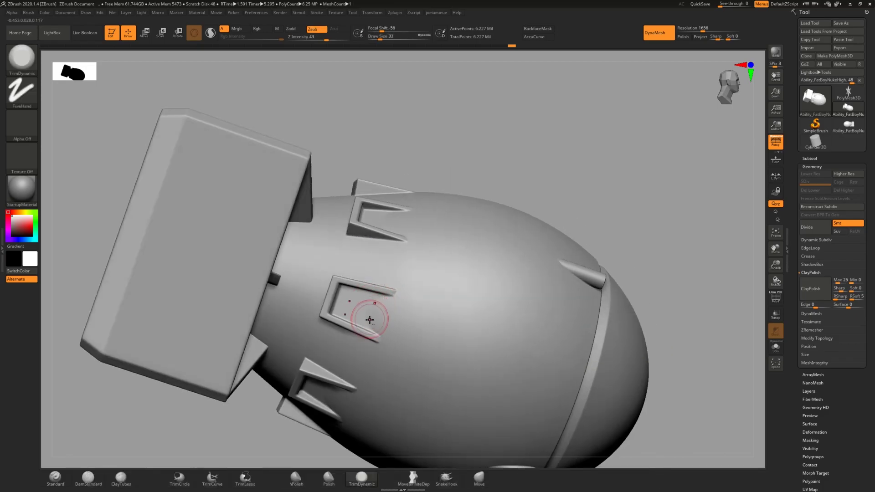
pyautogui.moveTo(385, 243); pyautogui.dragTo(347, 238, button='right')
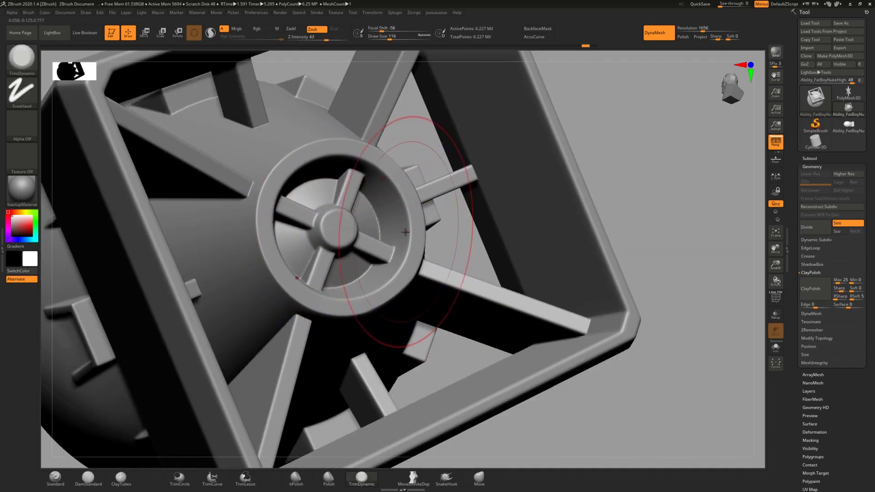
pyautogui.moveTo(405, 232); pyautogui.dragTo(368, 222, button='right')
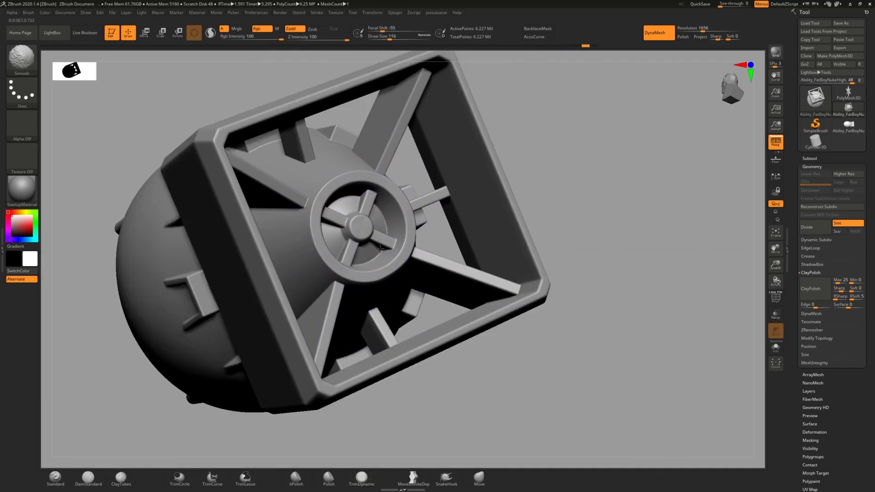
pyautogui.moveTo(392, 252); pyautogui.dragTo(378, 253, button='right')
pyautogui.moveTo(312, 243)
pyautogui.mouseDown(button='right')
pyautogui.moveTo(361, 336)
pyautogui.moveTo(429, 156)
pyautogui.moveTo(387, 217)
pyautogui.moveTo(453, 205)
pyautogui.moveTo(396, 322)
pyautogui.moveTo(406, 273)
pyautogui.moveTo(629, 289)
pyautogui.mouseUp(button='right')
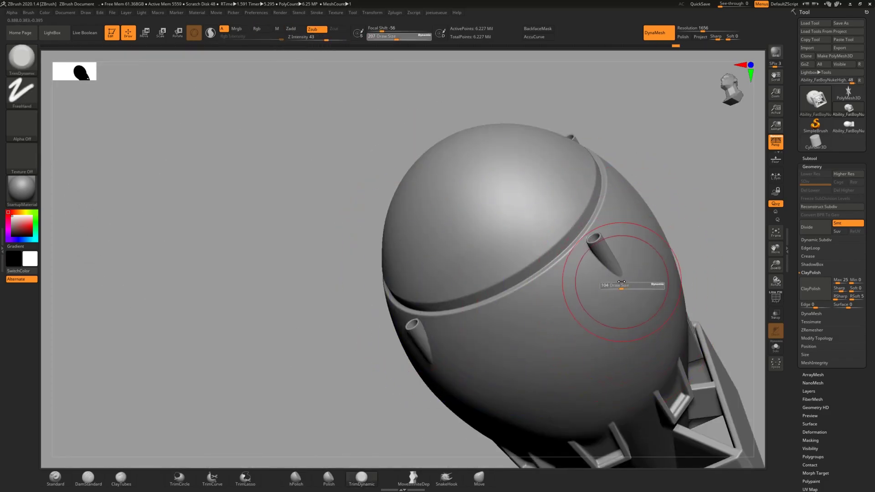
pyautogui.press('shift')
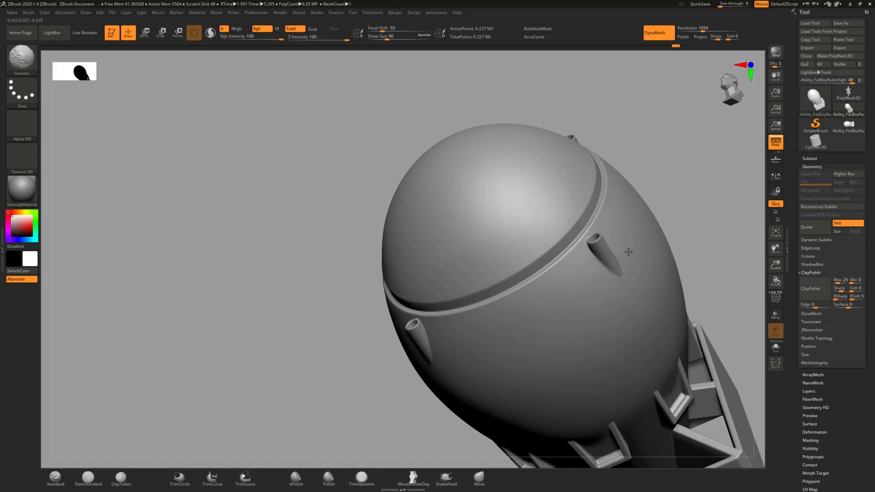
# Export the sculpted bomb as Ability_FatBoyNukeHighSculpted.OBJ
pyautogui.moveTo(538, 290)
pyautogui.mouseDown(button='right')
pyautogui.moveTo(621, 269)
pyautogui.moveTo(609, 257)
pyautogui.moveTo(593, 319)
pyautogui.moveTo(567, 357)
pyautogui.moveTo(501, 297)
pyautogui.moveTo(446, 224)
pyautogui.moveTo(387, 347)
pyautogui.moveTo(515, 181)
pyautogui.moveTo(689, 91)
pyautogui.mouseUp(button='right')
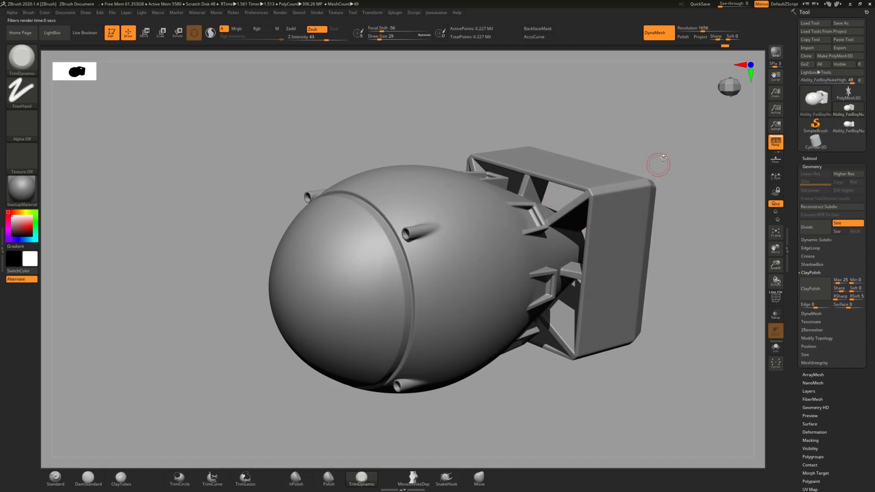
pyautogui.moveTo(692, 137); pyautogui.dragTo(749, 98, button='right')
pyautogui.click(848, 47)
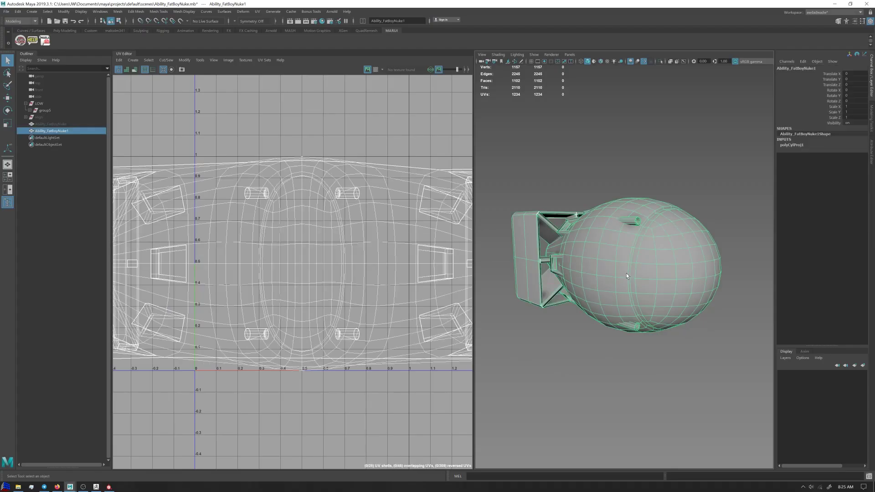
# Switch to Maya and cut extra edges into the low-poly bomb's tail frame with Multi-Cut, undoing the last change
pyautogui.keyDown('shift'); pyautogui.moveTo(627, 272); pyautogui.dragTo(569, 352, button='right'); pyautogui.keyUp('shift')
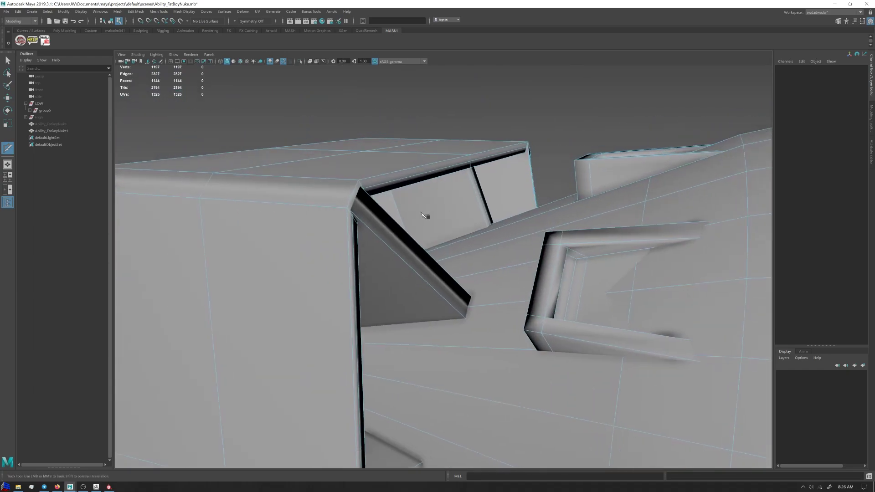
pyautogui.press('w')
pyautogui.keyDown('alt'); pyautogui.moveTo(385, 256); pyautogui.dragTo(359, 187); pyautogui.keyUp('alt')
pyautogui.click(319, 223)
pyautogui.hotkey('ctrl', 'shift', 'x')
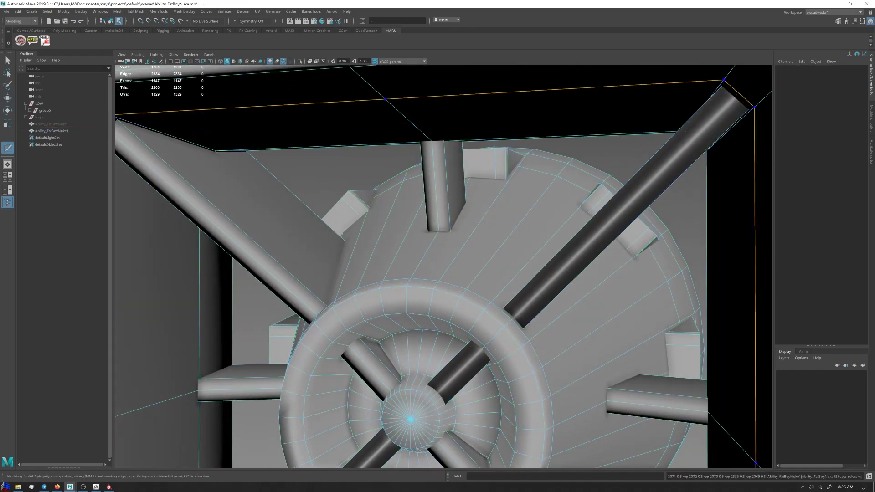
pyautogui.click(628, 213)
pyautogui.press('q')
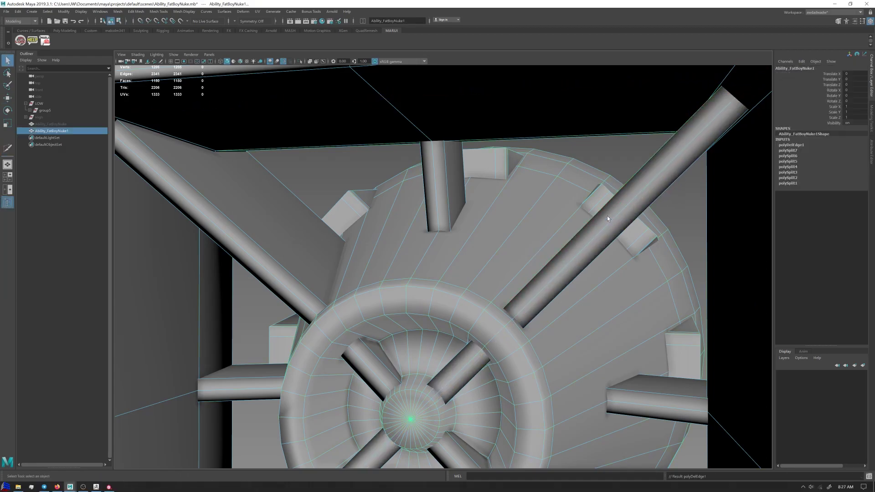
pyautogui.hotkey('ctrl', 'z')
pyautogui.scroll(-10, 650, 212)
pyautogui.keyDown('alt'); pyautogui.moveTo(649, 212); pyautogui.dragTo(401, 312); pyautogui.keyUp('alt')
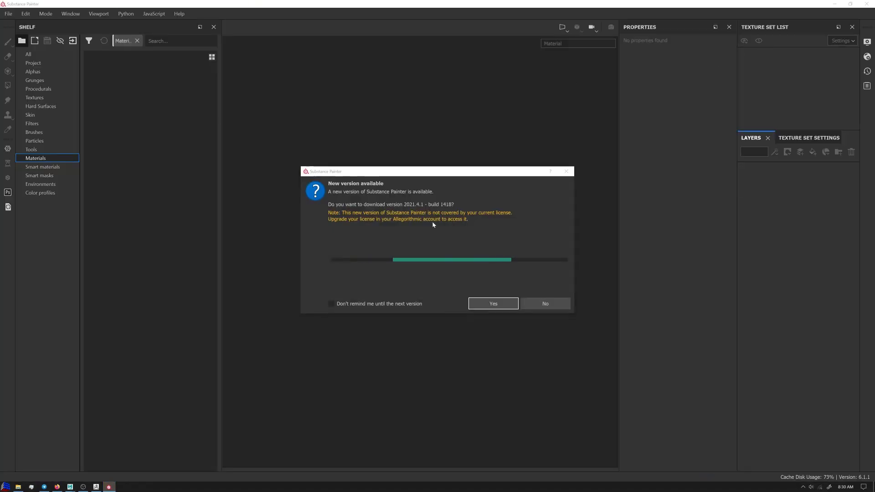
# Switch to Substance Painter and create a new project from the mesh Ability_FatBoyNuke.fbx
pyautogui.hotkey('ctrl', 'n')
pyautogui.click(531, 139)
pyautogui.doubleClick(394, 176)
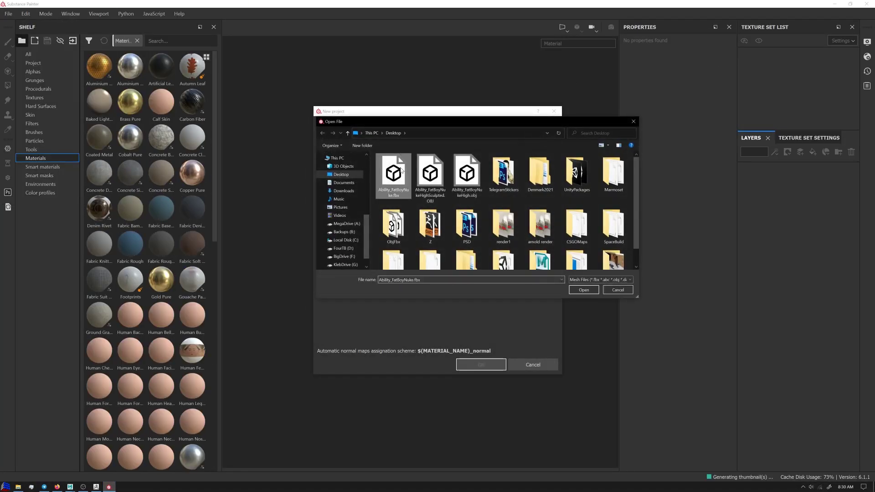
pyautogui.click(481, 364)
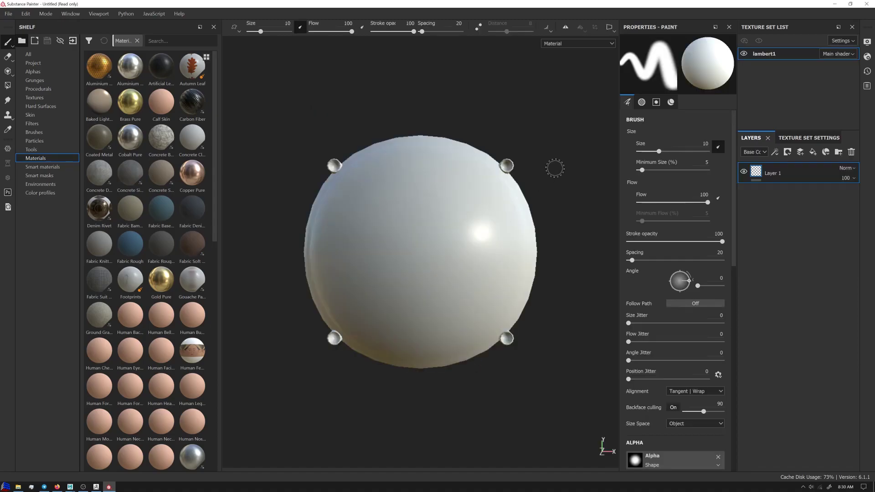
# Bake all mesh maps for the lambert1 texture set, using the sculpted high-poly bomb as the high-definition mesh
pyautogui.keyDown('alt'); pyautogui.moveTo(397, 246); pyautogui.dragTo(456, 246); pyautogui.keyUp('alt')
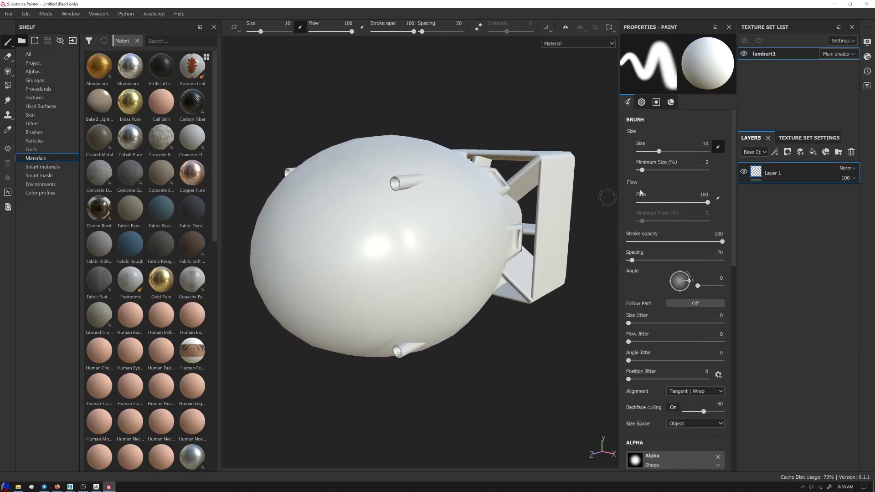
pyautogui.click(796, 138)
pyautogui.click(820, 409)
pyautogui.click(437, 159)
pyautogui.click(560, 185)
pyautogui.doubleClick(410, 155)
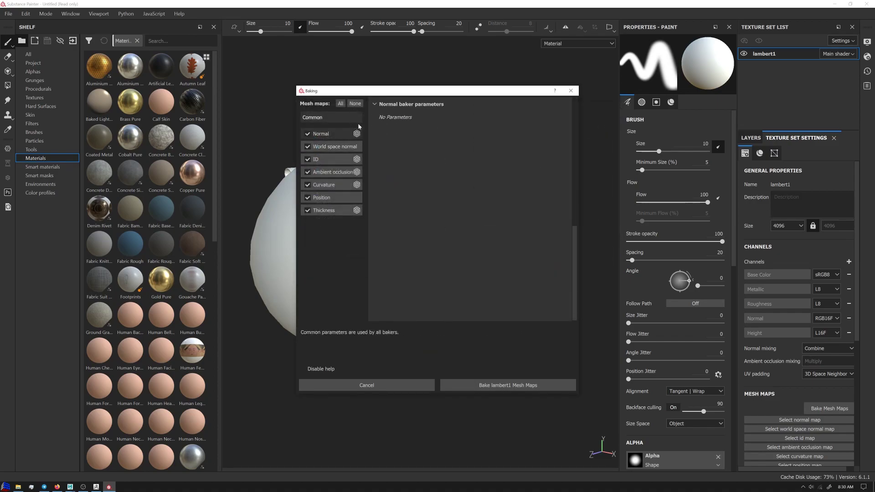
pyautogui.click(456, 384)
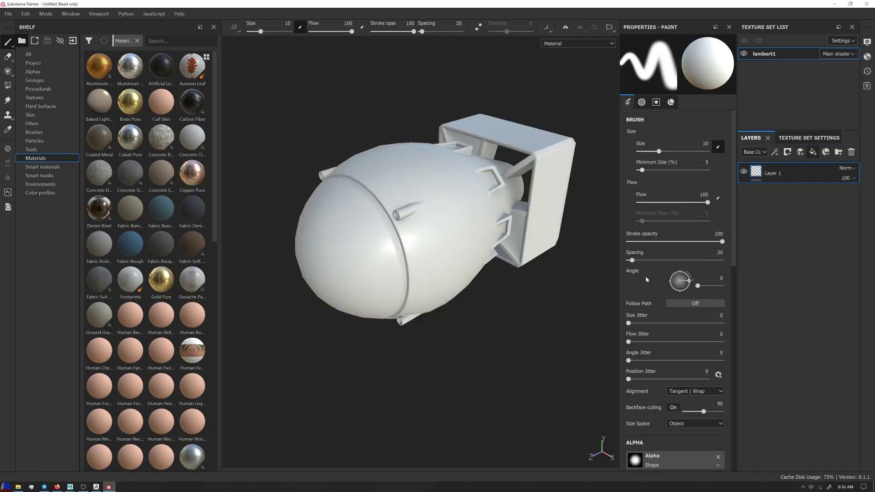
# Add a fill layer with metallic 0.5 and a tan-brown base color (R 0.346, G 0.237, B 0.165), consulting the missile reference picture
pyautogui.hotkey('ctrl', 'shift', 'f')
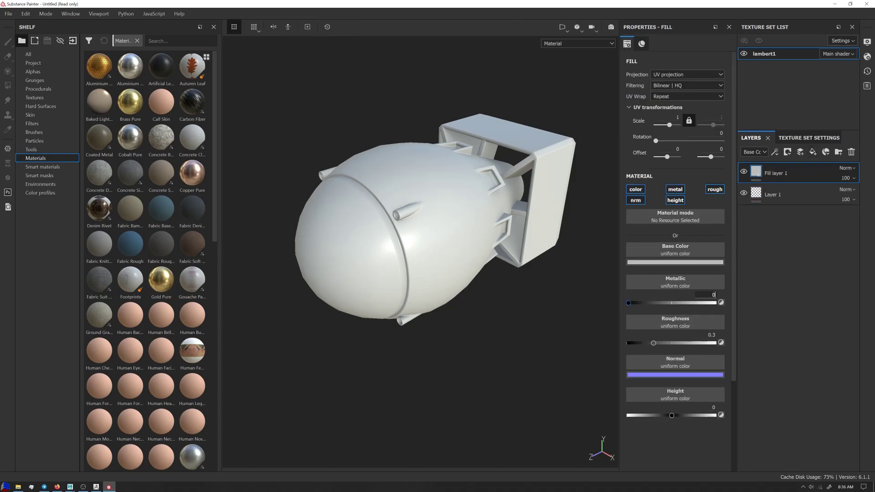
pyautogui.moveTo(629, 303); pyautogui.dragTo(672, 303)
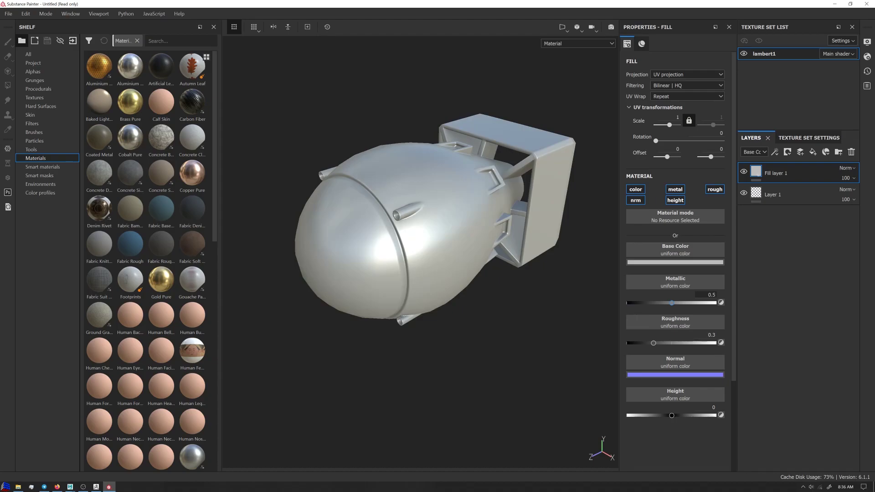
pyautogui.moveTo(874, 230); pyautogui.dragTo(322, 261)
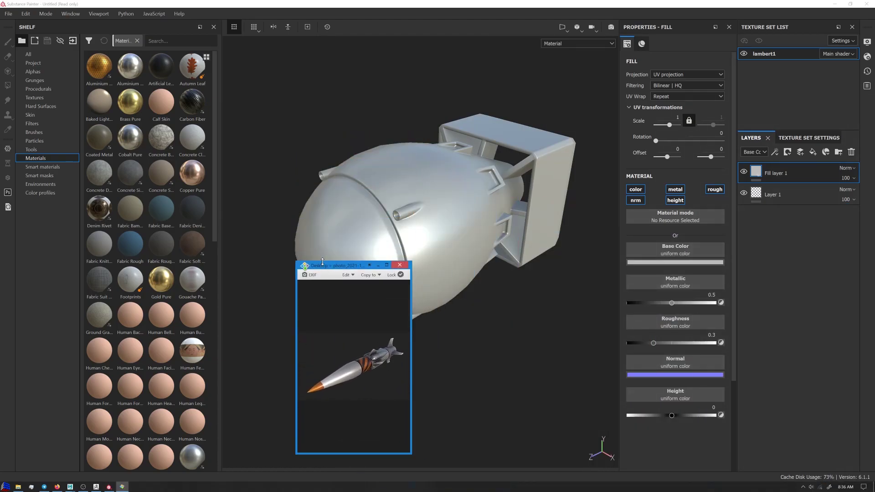
pyautogui.moveTo(411, 454); pyautogui.dragTo(532, 430)
pyautogui.moveTo(435, 356); pyautogui.dragTo(541, 336)
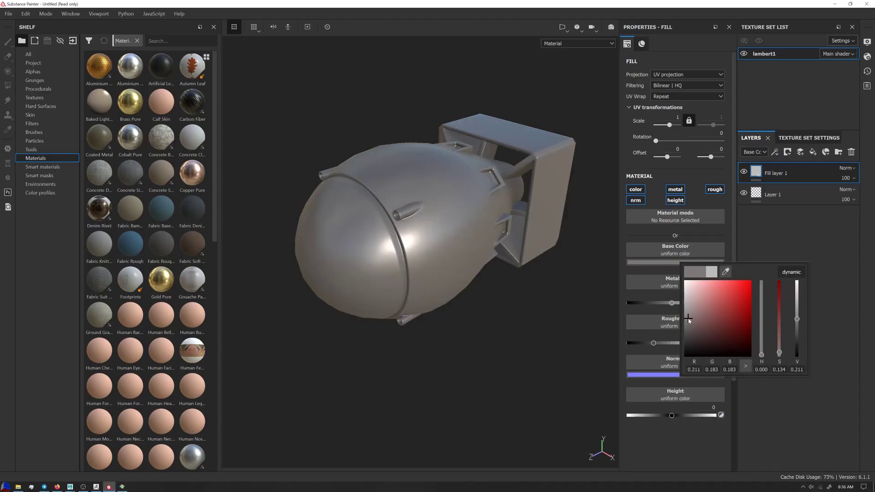
pyautogui.moveTo(689, 319); pyautogui.dragTo(703, 309)
pyautogui.moveTo(761, 354); pyautogui.dragTo(761, 354)
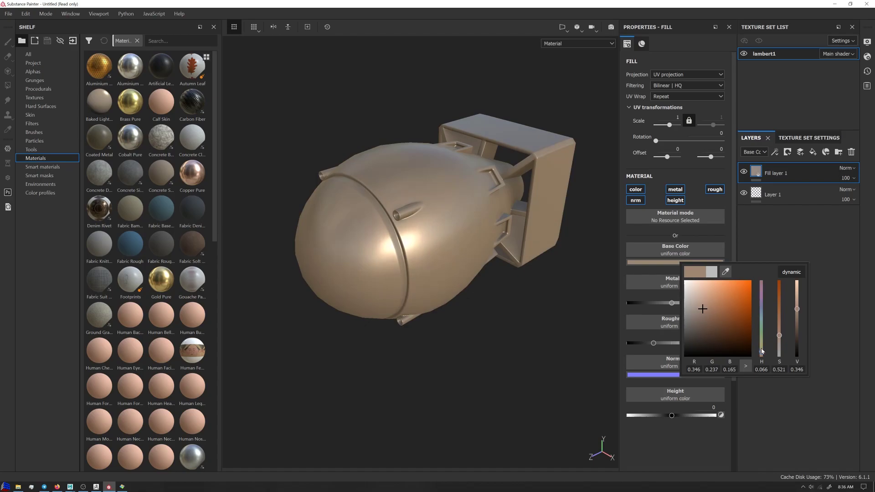
# Add another fill layer that affects only the color channel and name it Diffuse
pyautogui.click(813, 151)
pyautogui.click(635, 200)
pyautogui.click(676, 200)
pyautogui.click(675, 189)
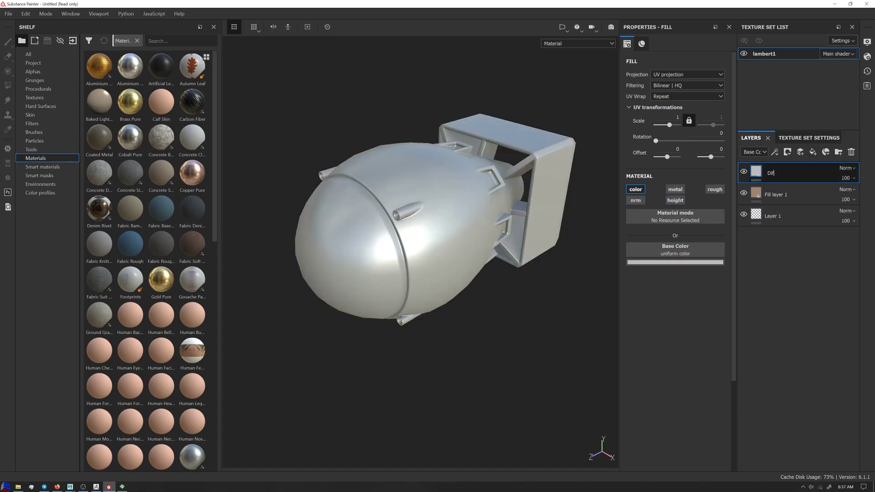
# Duplicate the Diffuse layer, give the upper copy a black mask and fill that mask with Gradient Linear 1
pyautogui.rightClick(770, 177)
pyautogui.click(789, 27)
pyautogui.rightClick(769, 174)
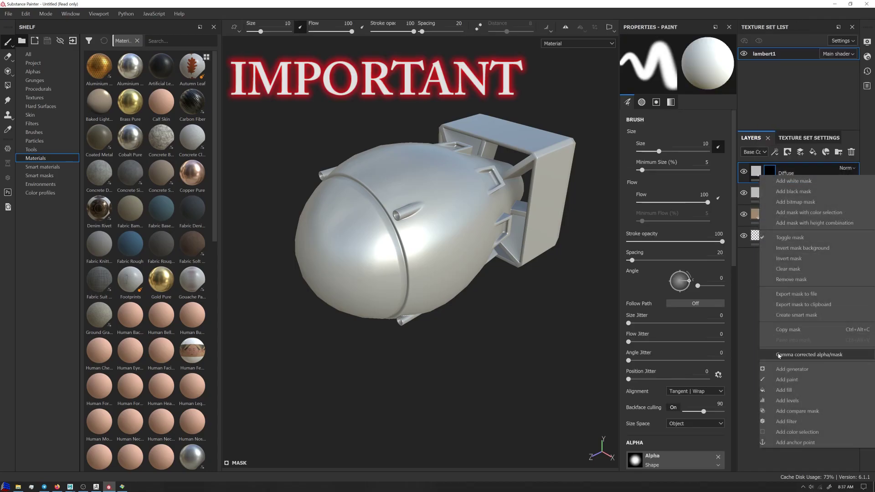
pyautogui.click(784, 390)
pyautogui.click(679, 192)
pyautogui.write('grad')
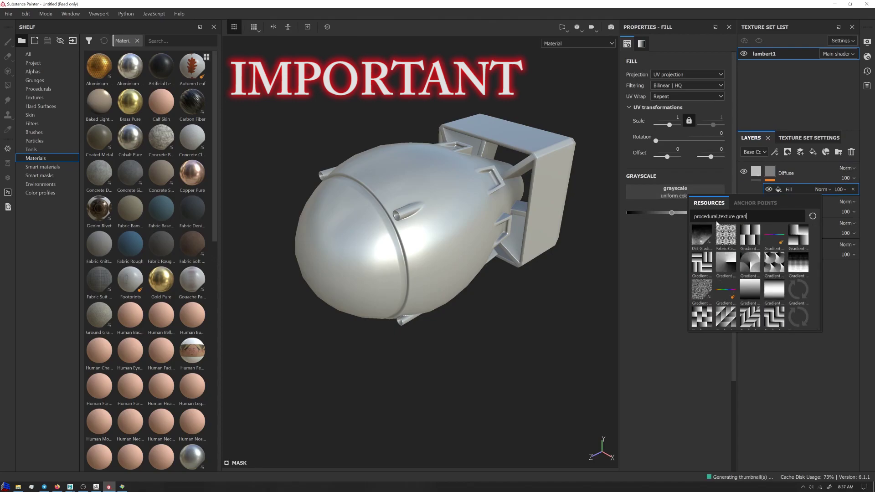
pyautogui.click(770, 292)
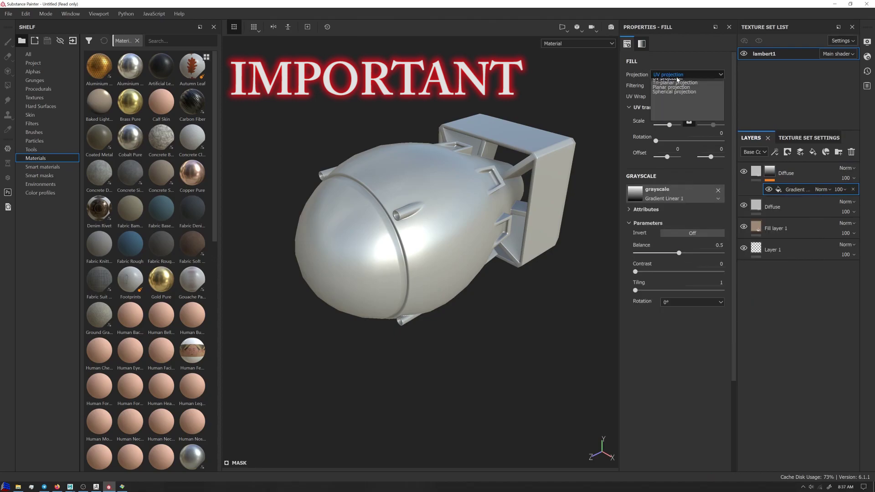
# Set the mask gradient to planar projection and turn off its depth culling
pyautogui.click(674, 92)
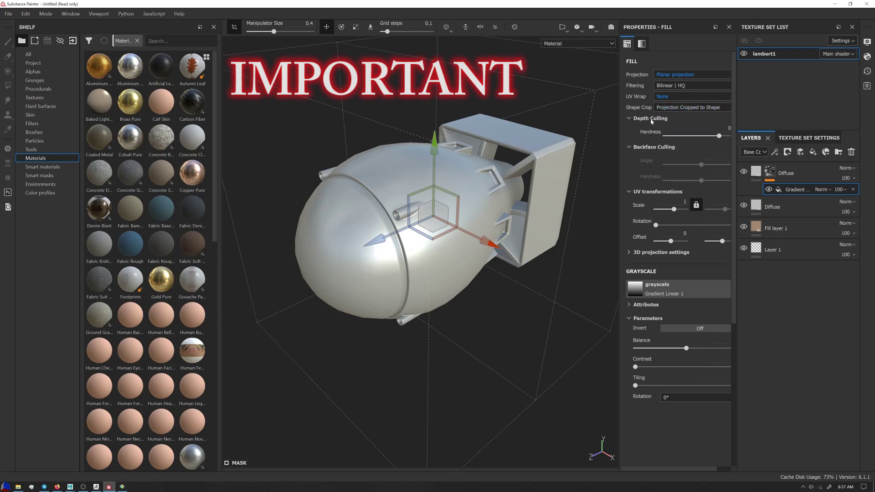
pyautogui.moveTo(621, 162); pyautogui.dragTo(601, 162)
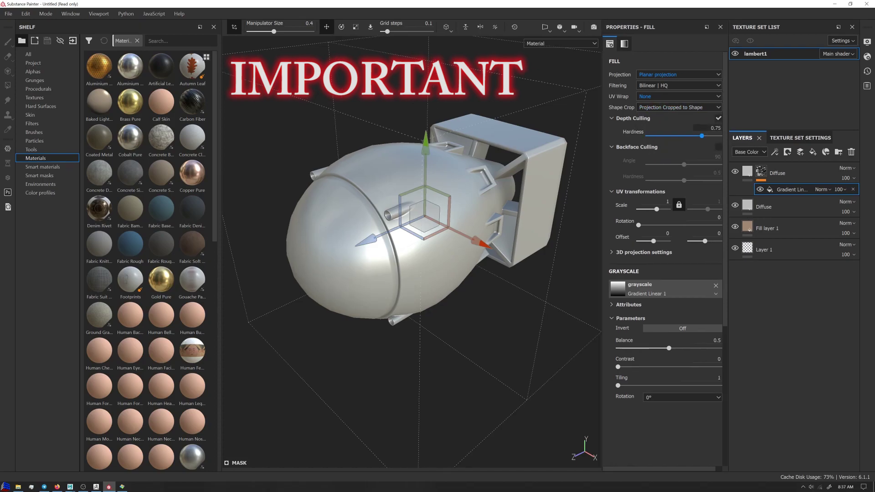
pyautogui.press('e')
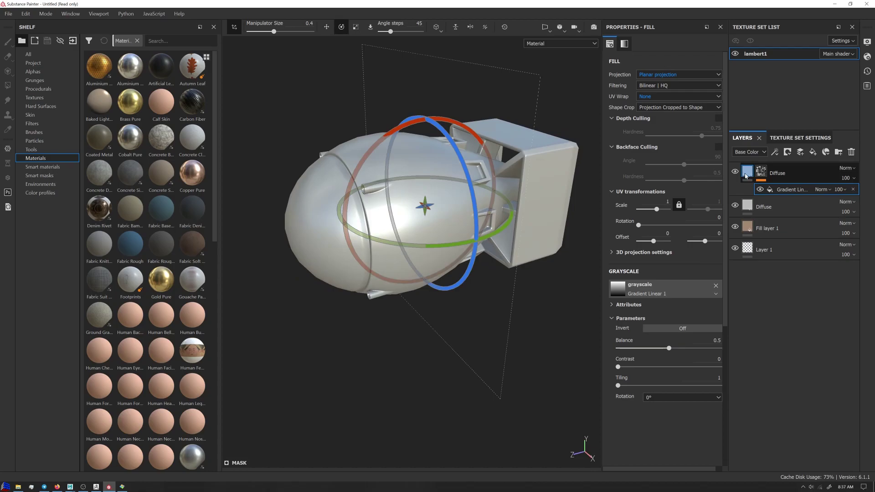
# Color the gradient-masked layer red and rotate the planar projection so the gradient runs from the bomb's nose to its tail
pyautogui.click(748, 171)
pyautogui.click(662, 251)
pyautogui.click(683, 295)
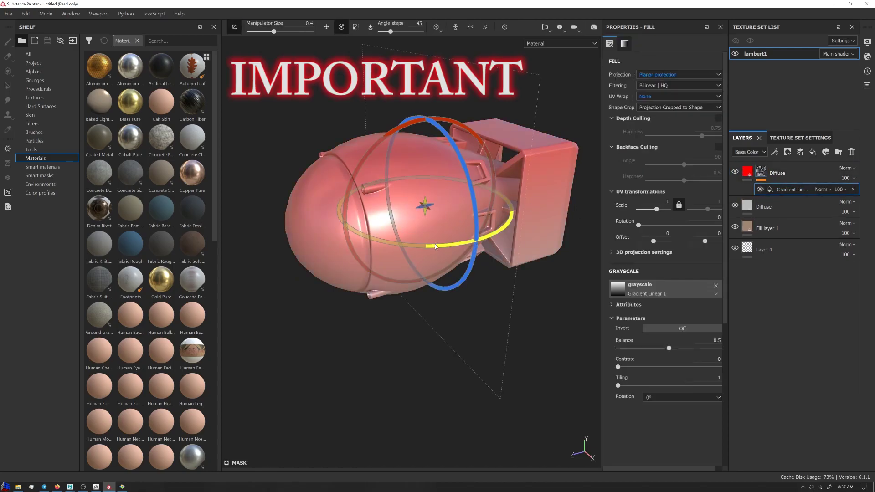
pyautogui.moveTo(436, 247); pyautogui.dragTo(559, 214)
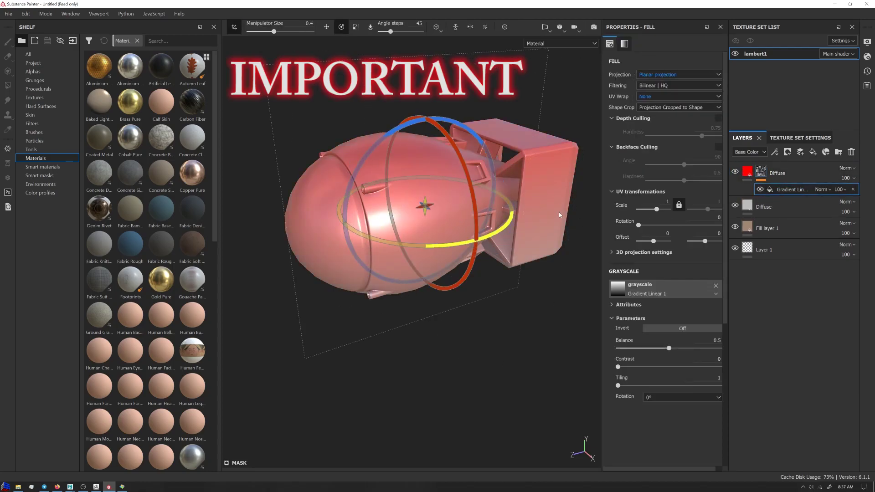
pyautogui.keyDown('alt'); pyautogui.moveTo(384, 142); pyautogui.dragTo(292, 203); pyautogui.keyUp('alt')
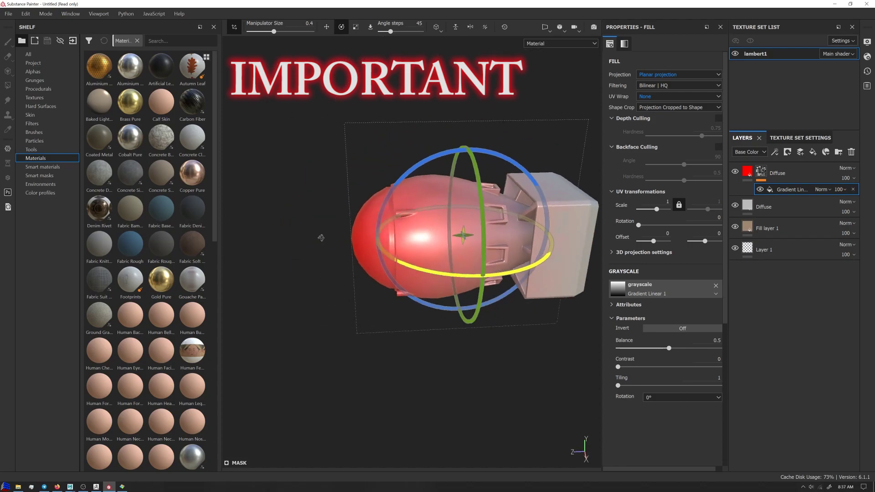
# Rename the red masked layer Gradient and move it with the Diffuse layer to the bottom of the layer stack
pyautogui.doubleClick(781, 174)
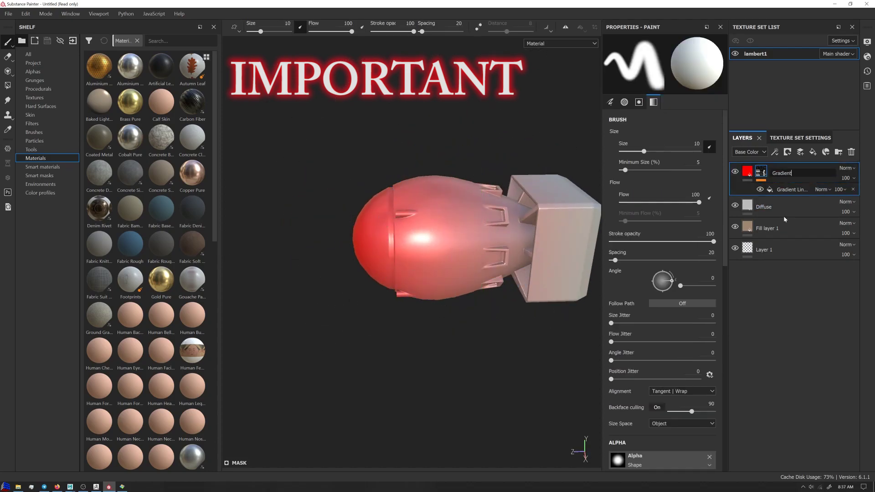
pyautogui.keyDown('shift'); pyautogui.click(775, 208); pyautogui.keyUp('shift')
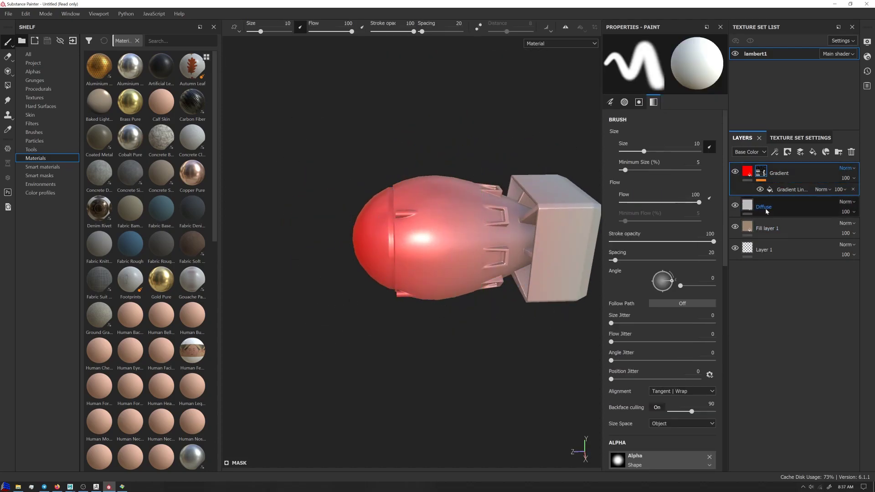
pyautogui.moveTo(775, 208); pyautogui.dragTo(781, 262)
# Delete the empty Layer 1 and rename Fill layer 1 as BASE
pyautogui.click(773, 194)
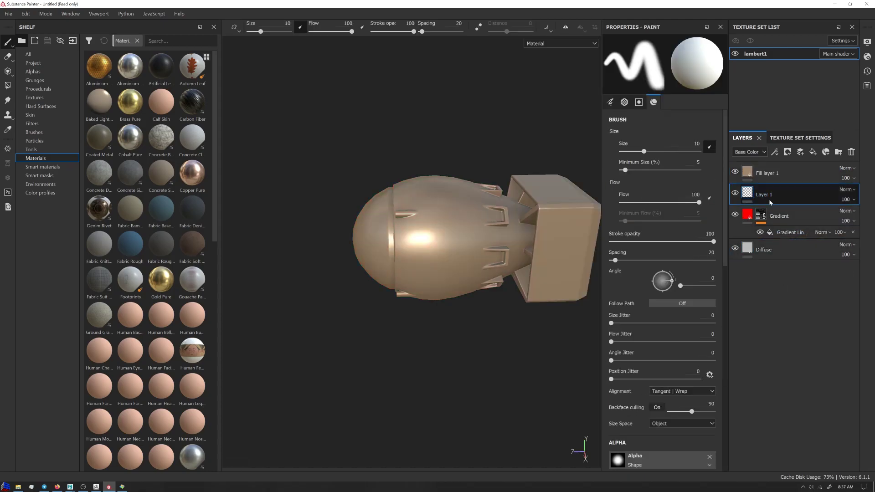
pyautogui.press('Delete')
pyautogui.doubleClick(768, 173)
pyautogui.write('B')
# Place a copy of the Diffuse layer above BASE and set its base color to white
pyautogui.click(776, 194)
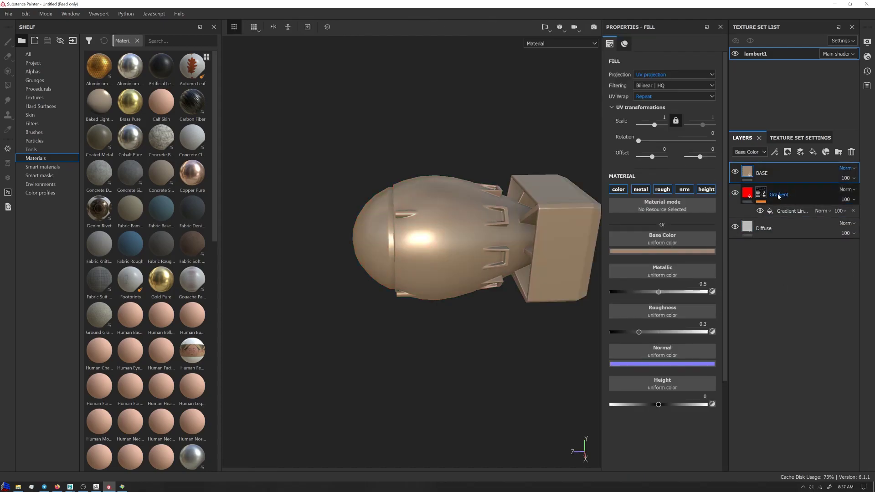
pyautogui.click(778, 228)
pyautogui.keyDown('ctrl'); pyautogui.moveTo(775, 228); pyautogui.dragTo(761, 176); pyautogui.keyUp('ctrl')
pyautogui.click(671, 256)
pyautogui.click(675, 260)
# Add a black mask to the white Diffuse layer and drive it with a Mask Editor generator for edge highlights
pyautogui.rightClick(755, 173)
pyautogui.click(788, 16)
pyautogui.rightClick(761, 171)
pyautogui.click(792, 363)
pyautogui.click(661, 66)
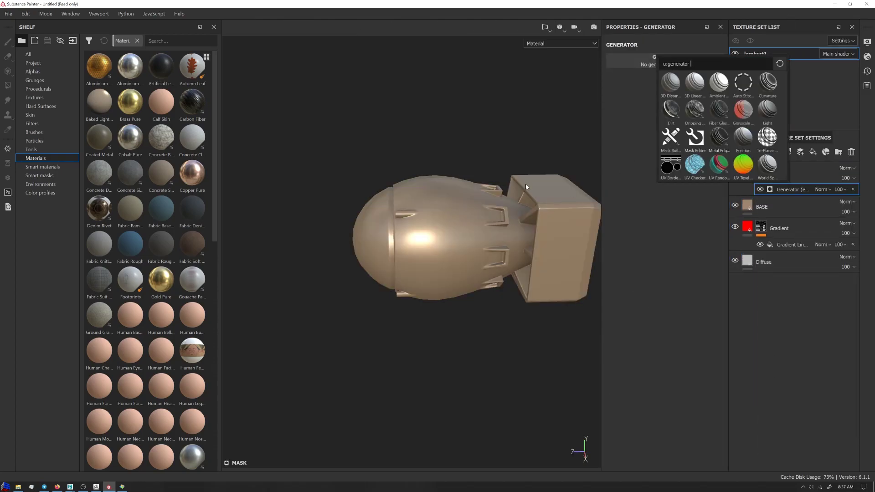
pyautogui.click(695, 137)
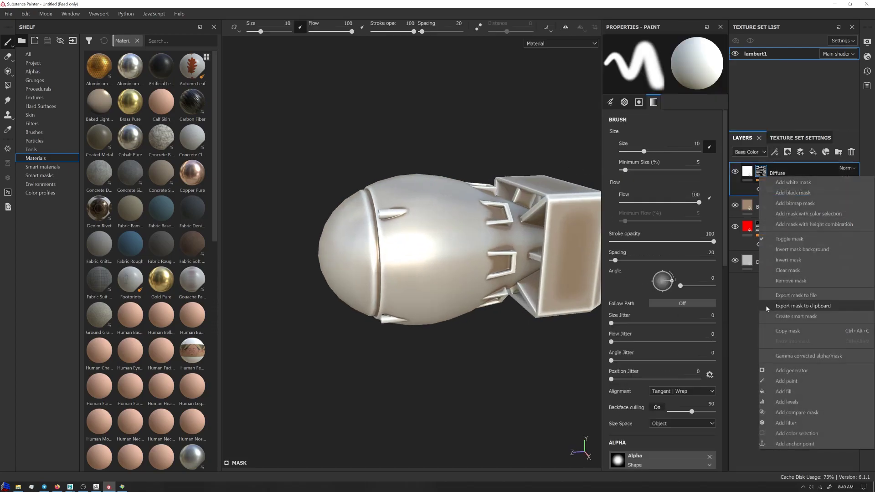
# Add a Paint effect above the Mask Editor and touch up the highlight mask on the bomb with symmetry at flow 45
pyautogui.click(786, 381)
pyautogui.keyDown('alt'); pyautogui.moveTo(474, 215); pyautogui.dragTo(493, 218); pyautogui.keyUp('alt')
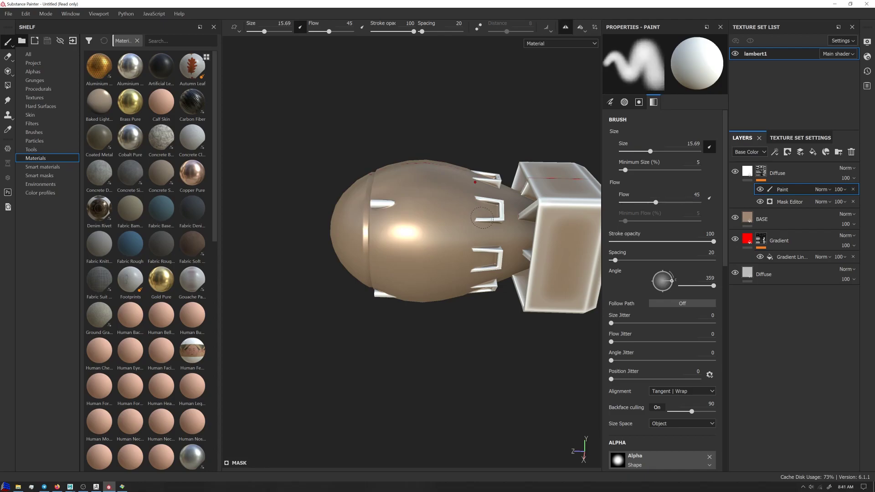
pyautogui.keyDown('alt'); pyautogui.moveTo(487, 218); pyautogui.dragTo(470, 217); pyautogui.keyUp('alt')
# Try a Blur filter with intensity 5.26 on the white Diffuse layer's mask
pyautogui.rightClick(785, 189)
pyautogui.click(820, 256)
pyautogui.press('Escape')
pyautogui.press('Delete')
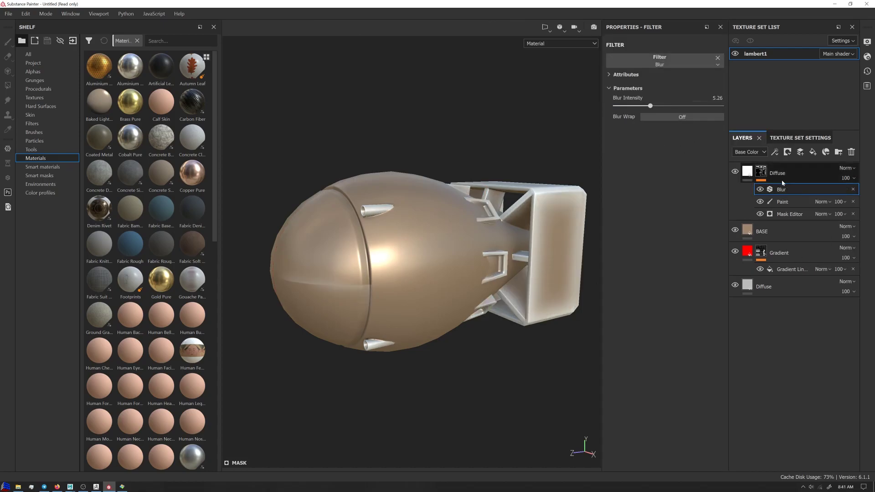
# Set the Paint effect's opacity to 77 and softly paint highlights along the ring behind the nose, reducing the brush flow to 10
pyautogui.click(769, 190)
pyautogui.moveTo(843, 189)
pyautogui.mouseDown()
pyautogui.moveTo(844, 205)
pyautogui.moveTo(862, 205)
pyautogui.mouseUp()
pyautogui.moveTo(456, 205)
pyautogui.keyDown('alt'); pyautogui.mouseDown()
pyautogui.moveTo(420, 210)
pyautogui.moveTo(456, 205)
pyautogui.moveTo(468, 177)
pyautogui.moveTo(411, 177)
pyautogui.mouseUp(); pyautogui.keyUp('alt')
pyautogui.scroll(3, 462, 161)
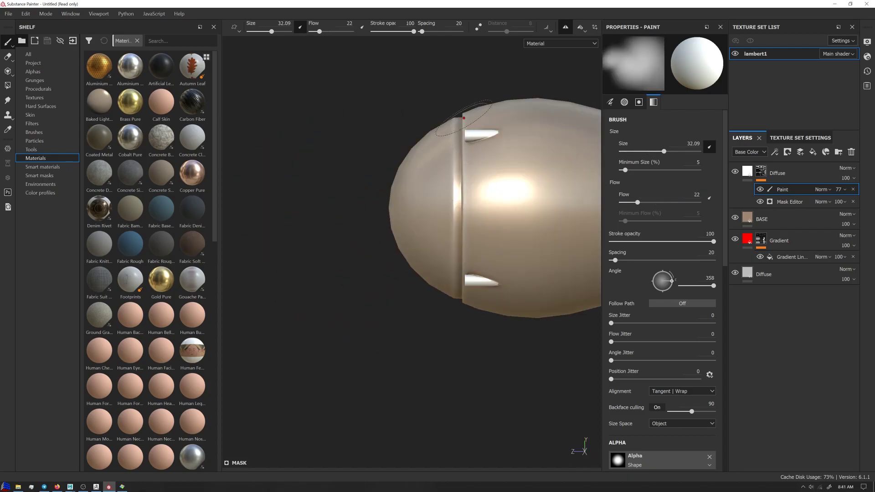
pyautogui.moveTo(465, 352)
pyautogui.keyDown('alt'); pyautogui.mouseDown()
pyautogui.moveTo(498, 313)
pyautogui.moveTo(506, 186)
pyautogui.moveTo(469, 187)
pyautogui.mouseUp(); pyautogui.keyUp('alt')
pyautogui.keyDown('ctrl'); pyautogui.moveTo(469, 187); pyautogui.dragTo(492, 187, button='right'); pyautogui.keyUp('ctrl')
pyautogui.keyDown('ctrl'); pyautogui.moveTo(492, 187); pyautogui.dragTo(469, 187); pyautogui.keyUp('ctrl')
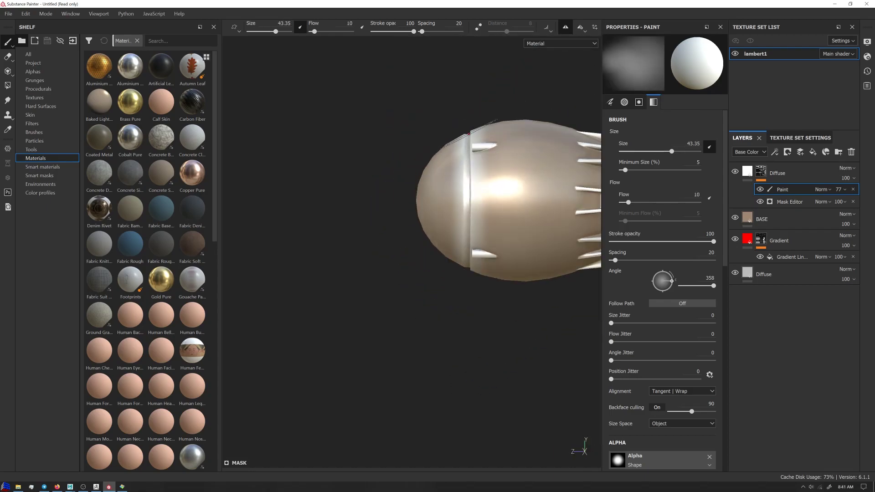
# Refine the painted highlights around the nose ring and front body, using brush sizes of 14.62 and 27.29
pyautogui.keyDown('ctrl'); pyautogui.moveTo(466, 297); pyautogui.dragTo(465, 281, button='right'); pyautogui.keyUp('ctrl')
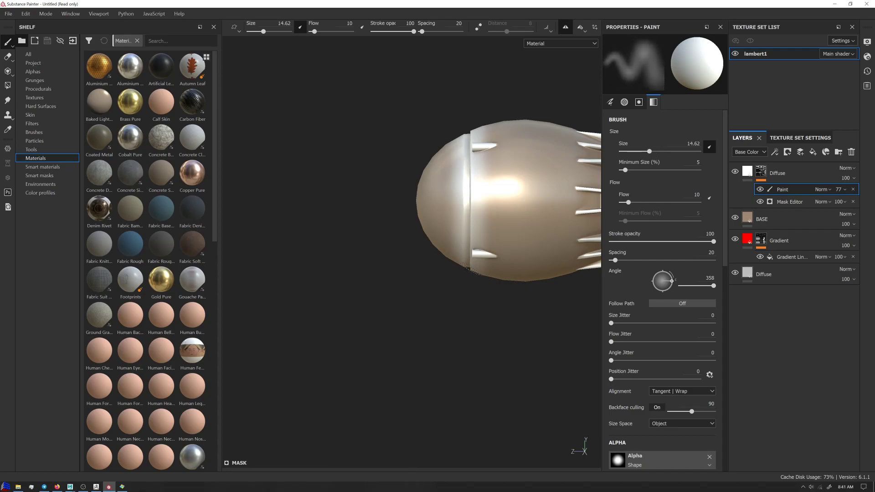
pyautogui.moveTo(468, 334)
pyautogui.keyDown('alt'); pyautogui.mouseDown()
pyautogui.moveTo(500, 130)
pyautogui.moveTo(468, 303)
pyautogui.mouseUp(); pyautogui.keyUp('alt')
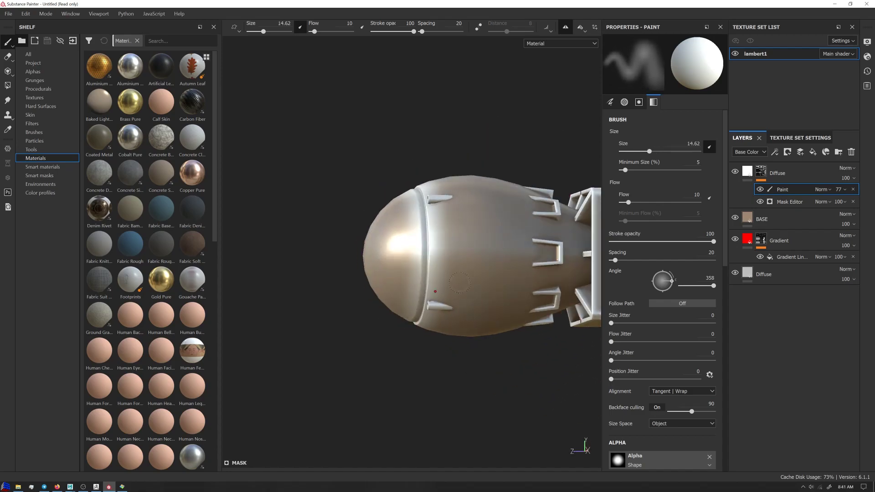
pyautogui.moveTo(405, 308)
pyautogui.keyDown('shift'); pyautogui.mouseDown(button='right')
pyautogui.moveTo(402, 231)
pyautogui.moveTo(502, 260)
pyautogui.mouseUp(button='right'); pyautogui.keyUp('shift')
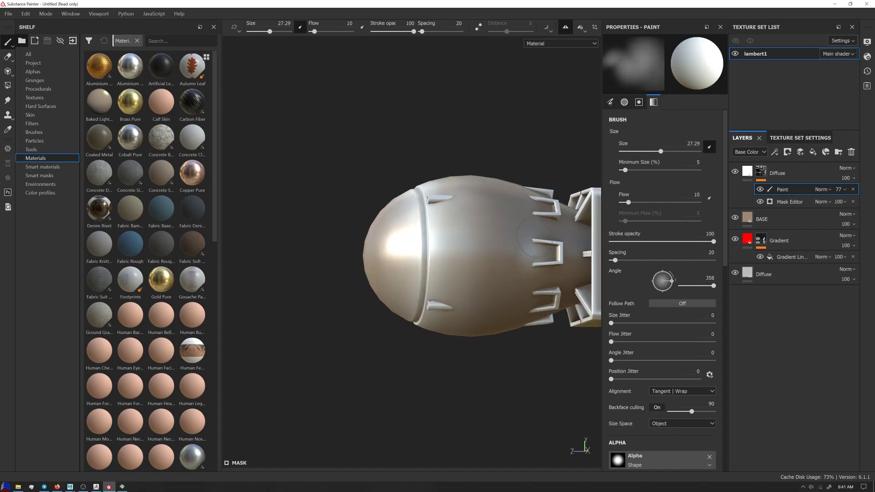
pyautogui.keyDown('alt'); pyautogui.moveTo(519, 259); pyautogui.dragTo(531, 353); pyautogui.keyUp('alt')
# Set the white Diffuse layer's blending mode to Overlay
pyautogui.click(846, 167)
pyautogui.click(834, 266)
pyautogui.click(777, 174)
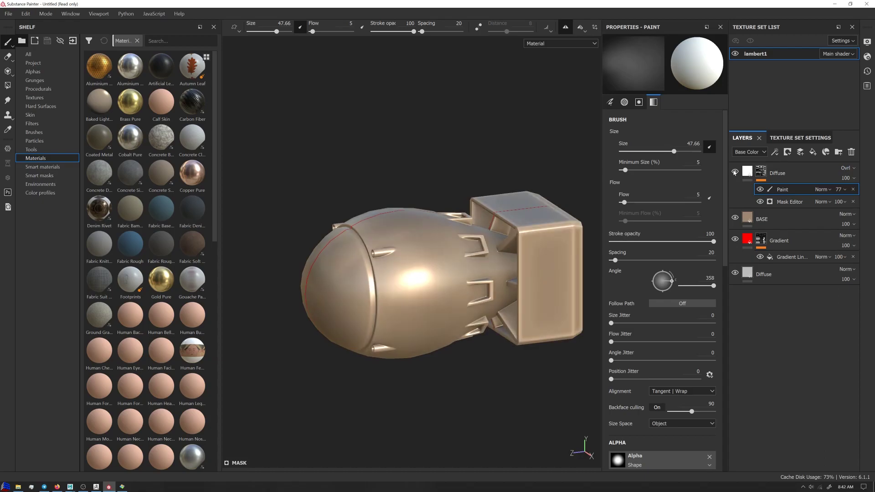
# Place a copy of the bottom Diffuse layer at the top of the stack and set its base color to dark maroon
pyautogui.click(779, 240)
pyautogui.click(764, 274)
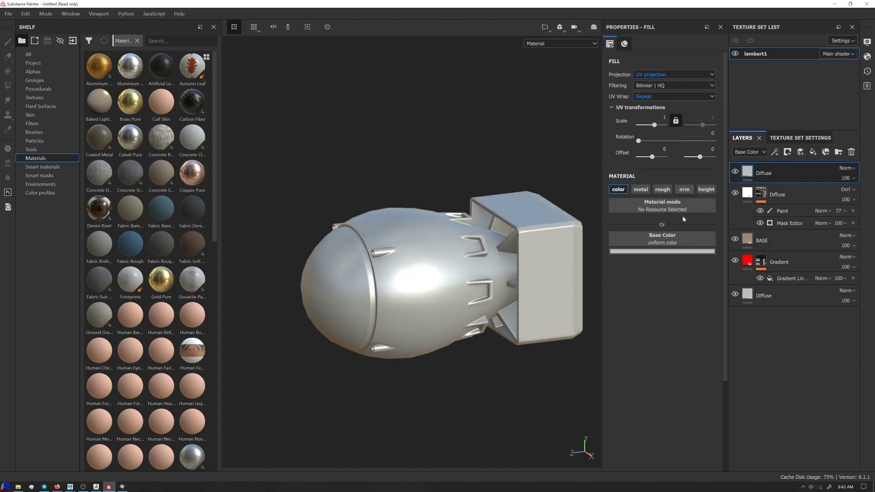
pyautogui.click(663, 252)
pyautogui.moveTo(717, 308); pyautogui.dragTo(709, 336)
# Add a black mask with a Mask Editor generator to the dark maroon Diffuse layer
pyautogui.rightClick(774, 121)
pyautogui.click(789, 16)
pyautogui.rightClick(759, 169)
pyautogui.click(784, 339)
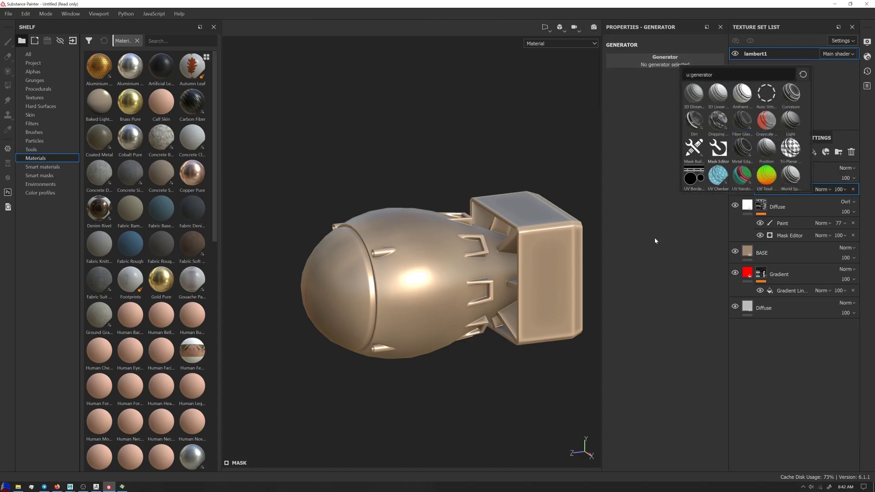
pyautogui.click(718, 150)
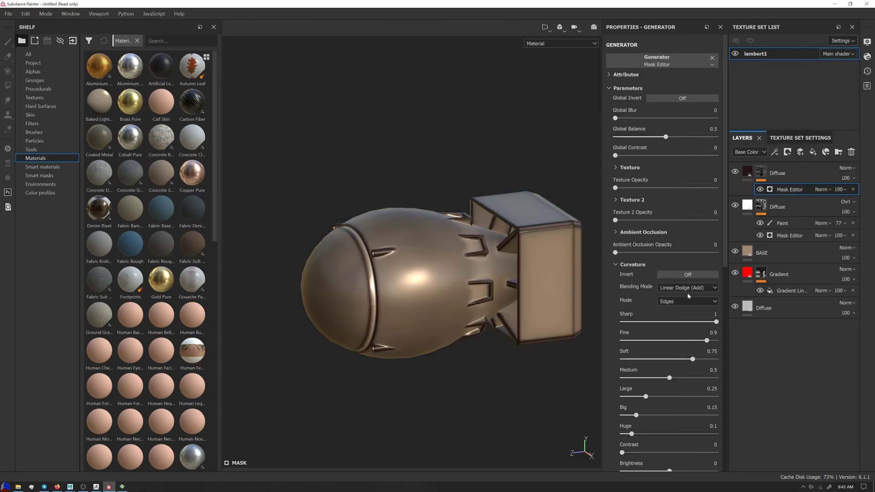
# Switch the maroon layer's Mask Editor curvature mode to Cavities and add a Paint effect above the generator
pyautogui.click(669, 316)
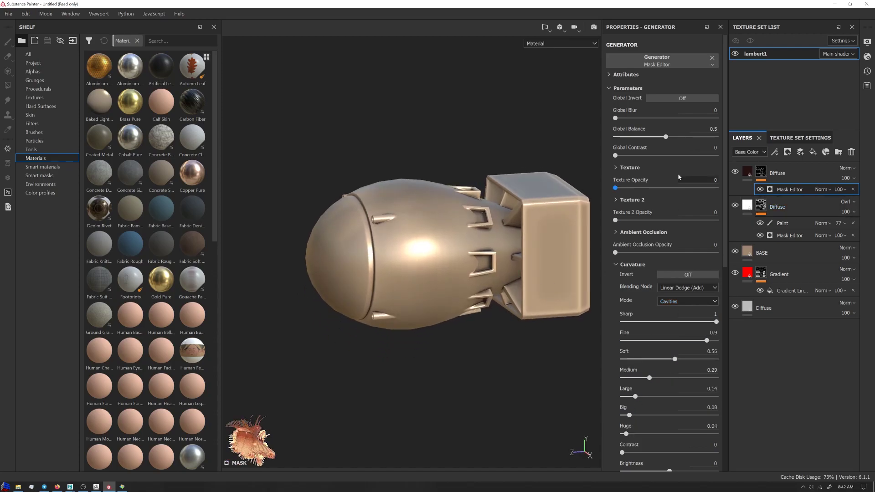
pyautogui.rightClick(784, 189)
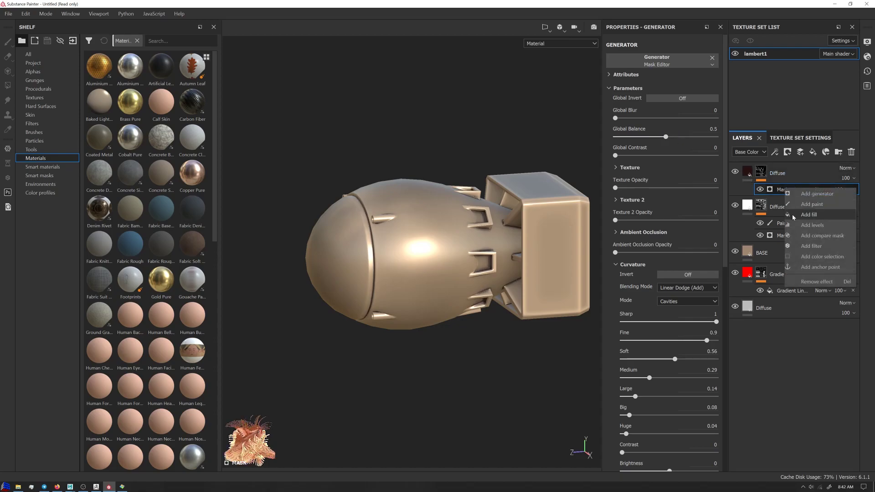
pyautogui.click(802, 207)
# Paint dark shading around the body brackets with a brush of size 47.66 and reduce the Paint effect's opacity to 19
pyautogui.scroll(5, 397, 254)
pyautogui.press('4')
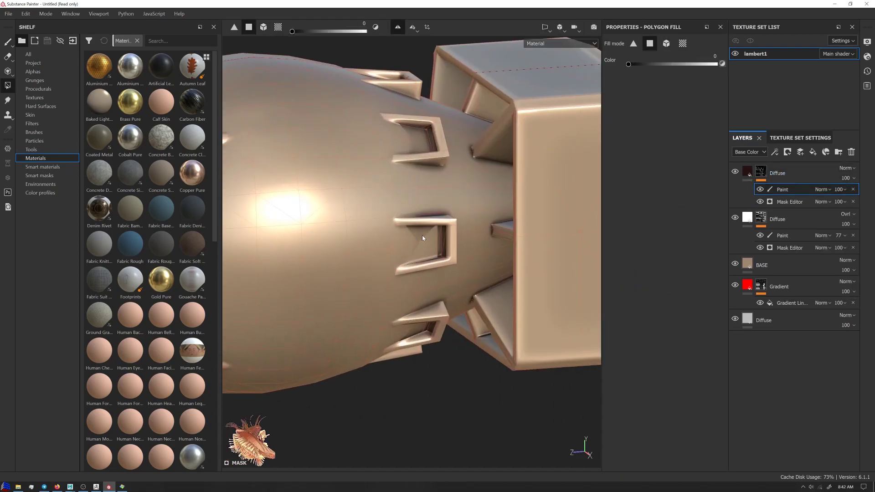
pyautogui.moveTo(423, 240)
pyautogui.keyDown('alt'); pyautogui.mouseDown()
pyautogui.moveTo(421, 320)
pyautogui.moveTo(434, 239)
pyautogui.moveTo(486, 196)
pyautogui.moveTo(500, 281)
pyautogui.moveTo(467, 310)
pyautogui.moveTo(478, 282)
pyautogui.mouseUp(); pyautogui.keyUp('alt')
pyautogui.press('1')
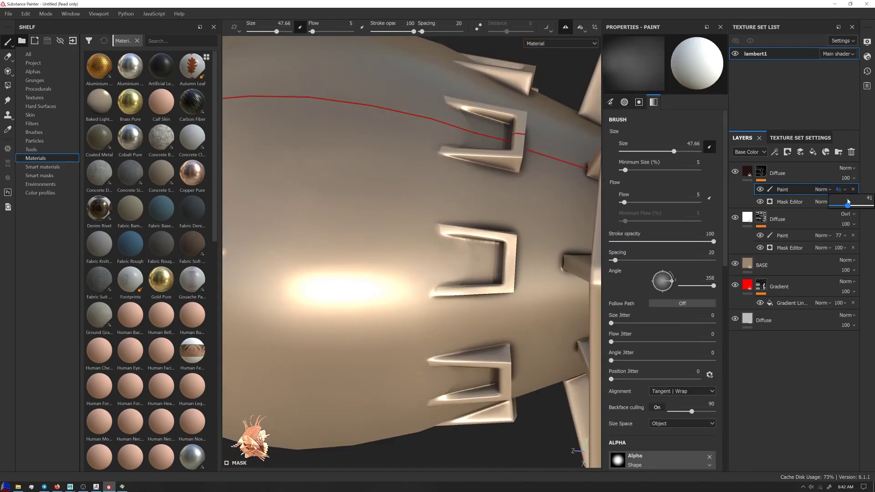
pyautogui.moveTo(846, 200); pyautogui.dragTo(847, 200)
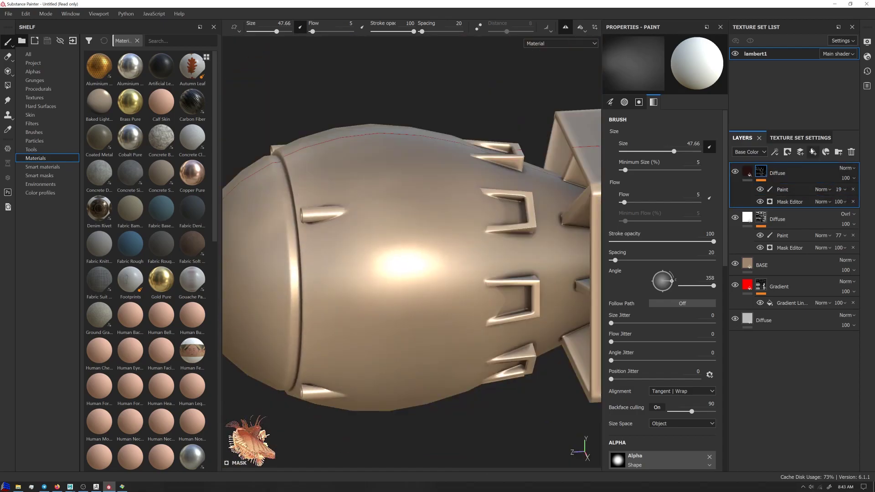
# Duplicate the red Gradient layer above the yellow nose layer and reposition the copies' planar gradients over the nose
pyautogui.scroll(3, 516, 309)
pyautogui.keyDown('alt'); pyautogui.moveTo(489, 309); pyautogui.dragTo(462, 282); pyautogui.keyUp('alt')
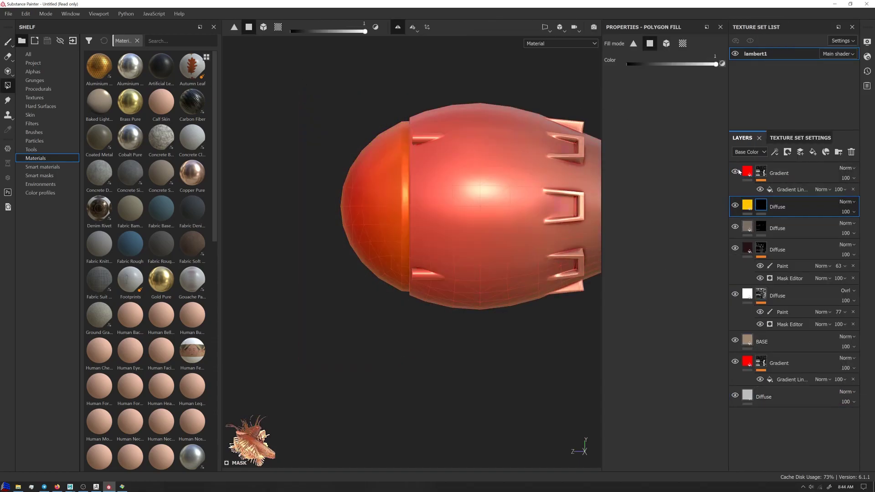
pyautogui.click(740, 171)
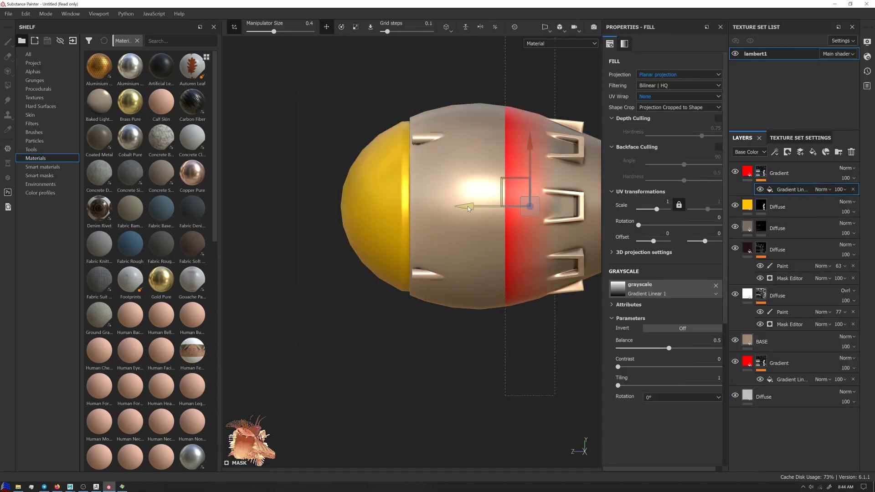
pyautogui.hotkey('ctrl', 'd')
pyautogui.click(792, 189)
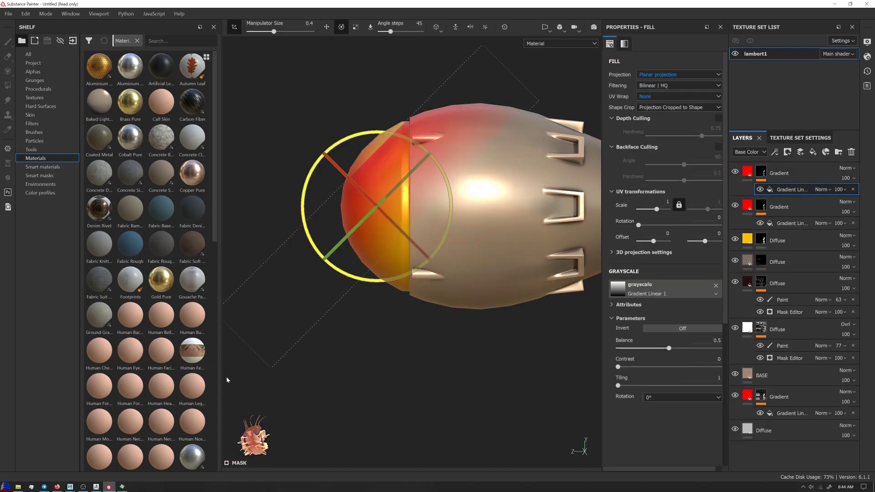
# Limit the top red Gradient to the nose with a polygon-filled Paint effect blended as Multiply
pyautogui.press('4')
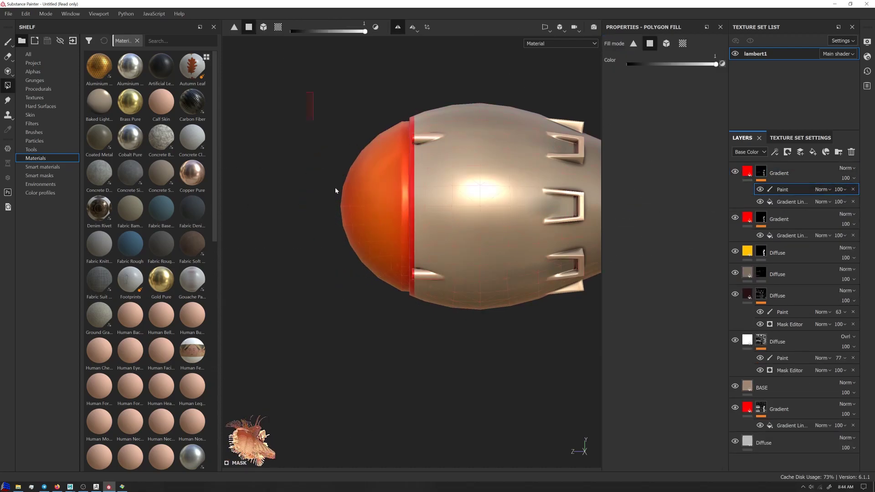
pyautogui.click(823, 189)
pyautogui.click(838, 43)
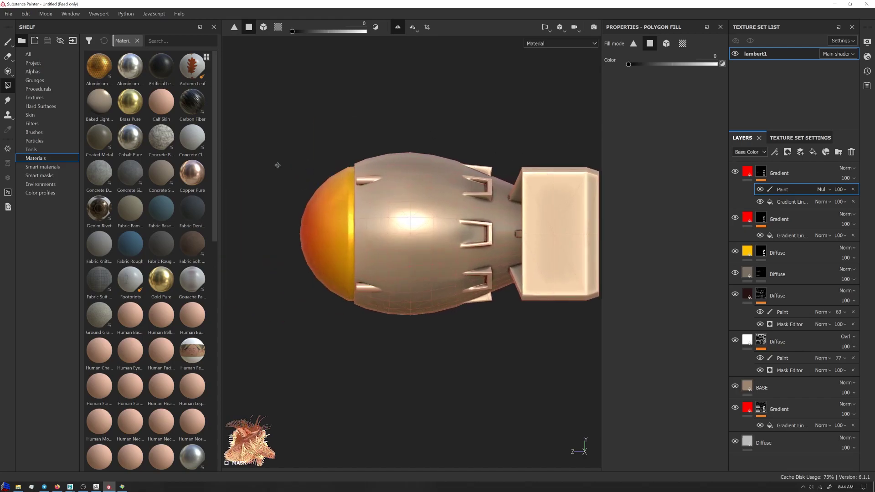
# Set the top Gradient layer to Multiply, and give the Gradient below it a pale orange base color and Overlay blending
pyautogui.click(845, 168)
pyautogui.click(839, 219)
pyautogui.click(813, 218)
pyautogui.click(662, 251)
pyautogui.click(721, 270)
pyautogui.click(846, 214)
pyautogui.click(845, 177)
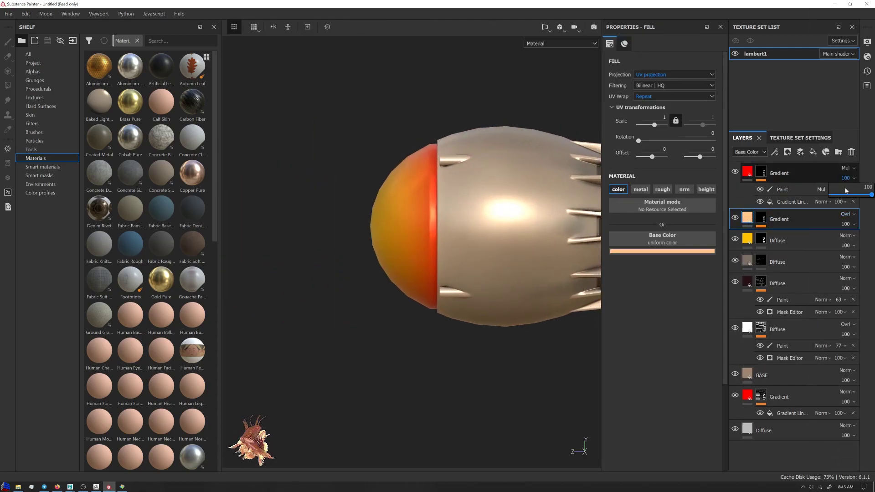
# Raise the top gradient fill's contrast to about 0.32 and change that layer's base color to brownish orange
pyautogui.click(785, 202)
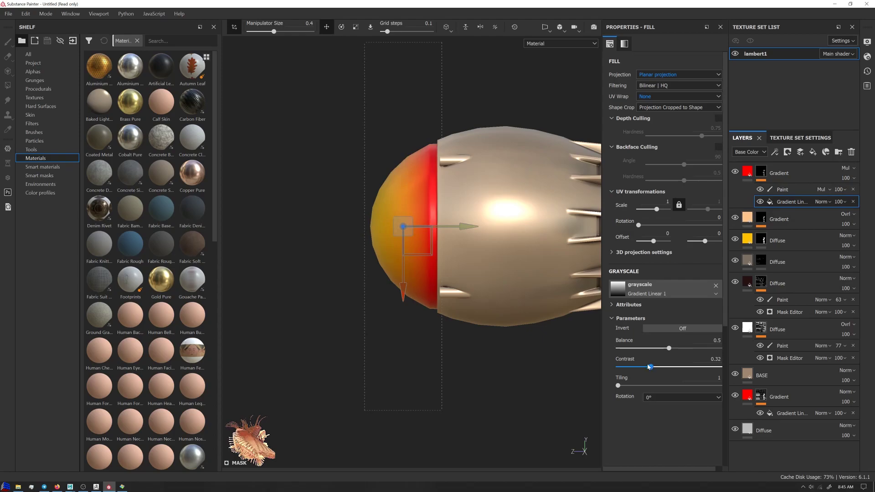
pyautogui.click(748, 171)
pyautogui.click(753, 327)
# Add a paint layer at the top of the stack and brush color variation onto the nose cap
pyautogui.moveTo(456, 273)
pyautogui.keyDown('alt'); pyautogui.mouseDown()
pyautogui.moveTo(411, 280)
pyautogui.moveTo(456, 264)
pyautogui.mouseUp(); pyautogui.keyUp('alt')
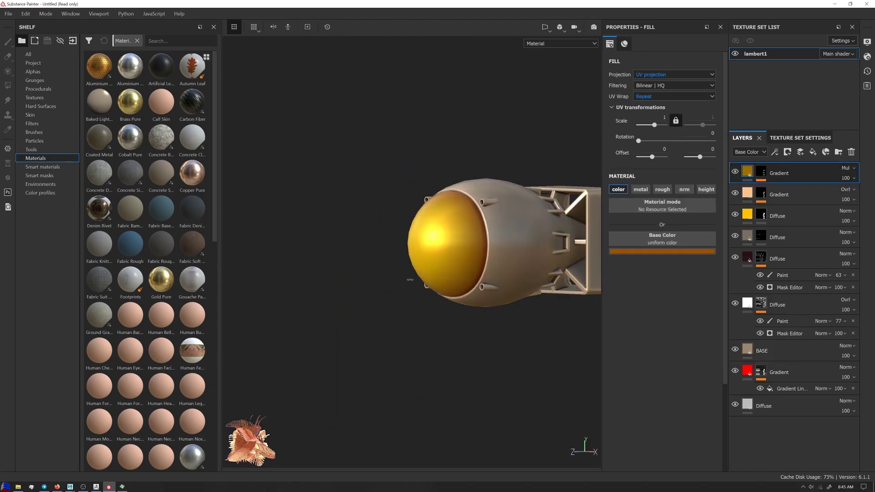
pyautogui.hotkey('ctrl', 'shift', 'l')
pyautogui.keyDown('shift'); pyautogui.moveTo(456, 264); pyautogui.dragTo(496, 249, button='right'); pyautogui.keyUp('shift')
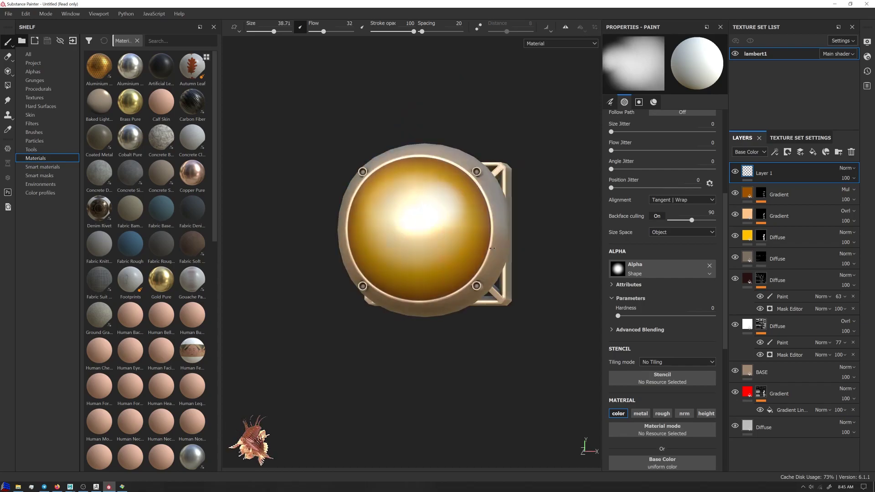
pyautogui.keyDown('alt'); pyautogui.moveTo(496, 249); pyautogui.dragTo(447, 265); pyautogui.keyUp('alt')
pyautogui.keyDown('ctrl'); pyautogui.moveTo(446, 265); pyautogui.dragTo(410, 292, button='right'); pyautogui.keyUp('ctrl')
pyautogui.moveTo(410, 292)
pyautogui.keyDown('alt'); pyautogui.mouseDown()
pyautogui.moveTo(392, 301)
pyautogui.moveTo(386, 320)
pyautogui.moveTo(447, 301)
pyautogui.moveTo(410, 315)
pyautogui.mouseUp(); pyautogui.keyUp('alt')
# Blend the nose paint layer as Overlay and add a Blur filter with an intensity of 2.19
pyautogui.rightClick(770, 321)
pyautogui.click(802, 78)
pyautogui.keyDown('alt'); pyautogui.moveTo(410, 206); pyautogui.dragTo(387, 210); pyautogui.keyUp('alt')
pyautogui.keyDown('alt'); pyautogui.moveTo(387, 210); pyautogui.dragTo(379, 232, button='right'); pyautogui.keyUp('alt')
pyautogui.moveTo(618, 116); pyautogui.dragTo(630, 116)
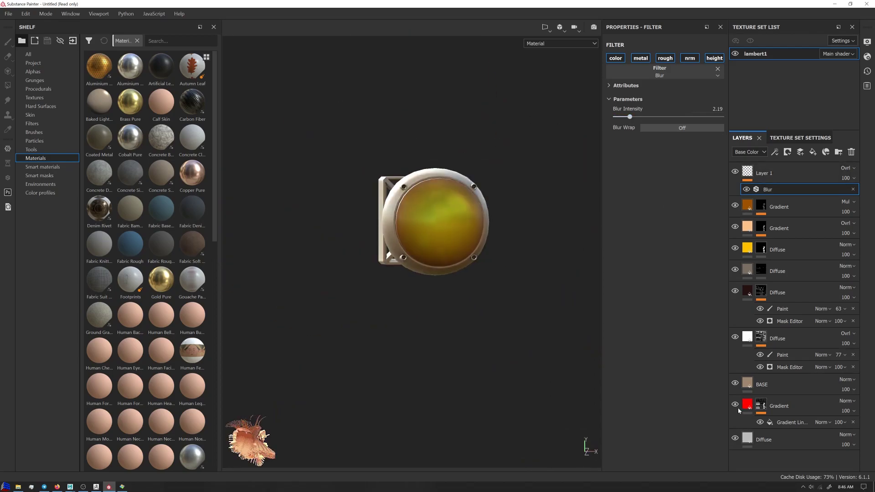
# Place a copy of the bottom red Gradient layer at the top and polygon-fill the nose area in its mask's Paint effect
pyautogui.moveTo(739, 412); pyautogui.dragTo(784, 170)
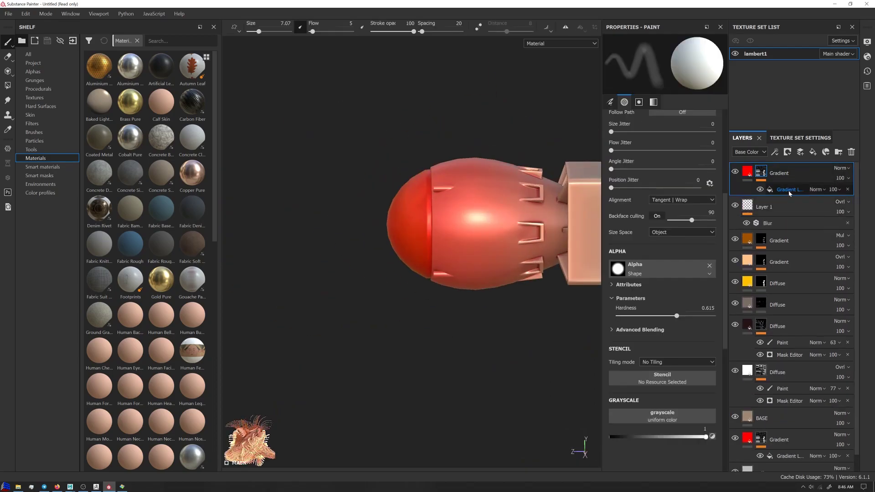
pyautogui.click(790, 189)
pyautogui.rightClick(775, 184)
pyautogui.click(784, 207)
pyautogui.moveTo(273, 117); pyautogui.dragTo(456, 274)
pyautogui.press('1')
# Set the top Gradient layer's base color to olive yellow, blended as Signed addition at 32 opacity
pyautogui.click(780, 173)
pyautogui.click(662, 252)
pyautogui.moveTo(760, 347); pyautogui.dragTo(768, 325)
pyautogui.click(841, 167)
# Recolor the BASE layer blue-gray and the Diffuse layers above it dark green, slate gray and orange
pyautogui.scroll(-3, 841, 167)
pyautogui.click(663, 251)
pyautogui.click(775, 401)
pyautogui.click(662, 251)
pyautogui.keyDown('alt'); pyautogui.moveTo(569, 255); pyautogui.dragTo(411, 255); pyautogui.keyUp('alt')
pyautogui.click(777, 313)
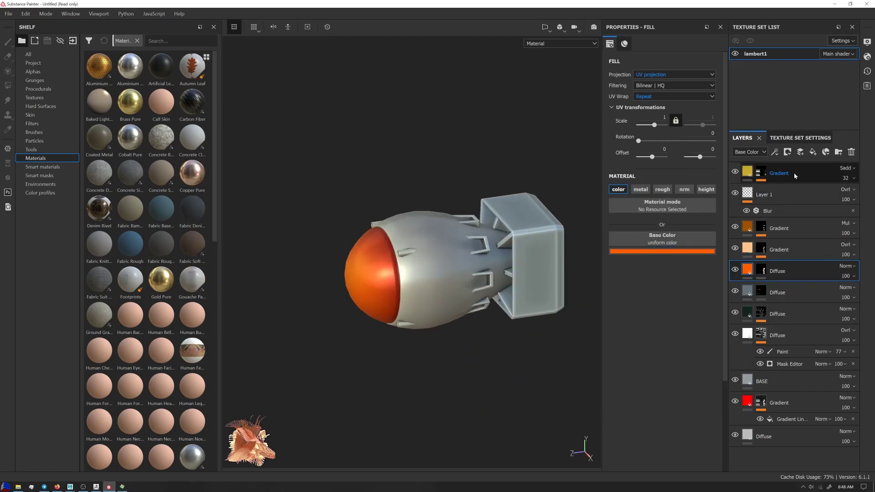
# Add a fill layer inside a new folder at the top and polygon-fill the folder's black mask over the tail box
pyautogui.rightClick(794, 173)
pyautogui.click(802, 173)
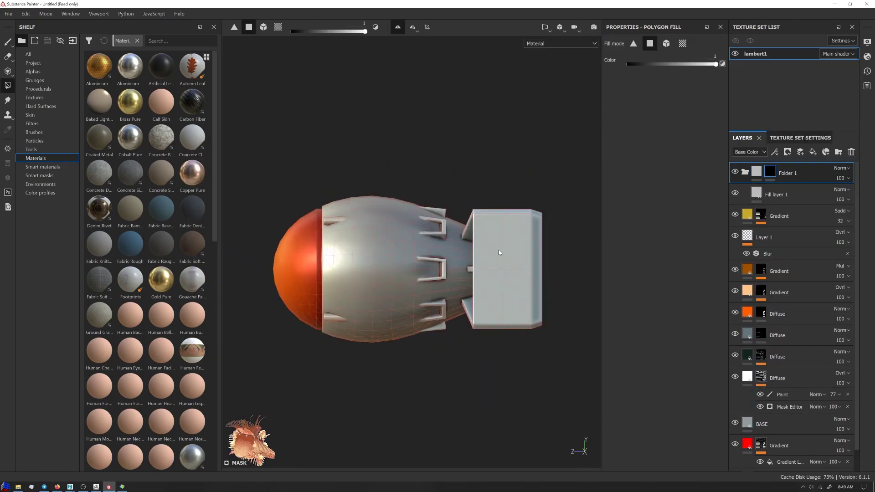
pyautogui.scroll(5, 501, 252)
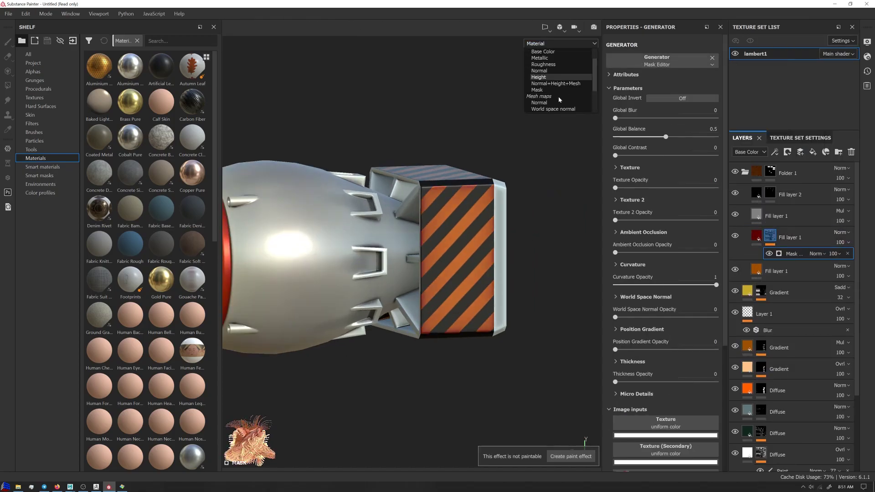
# Set the dark red stripe layer's Mask Editor Global Balance to 0.59 and add a Blur filter to the stripes folder's mask
pyautogui.click(537, 90)
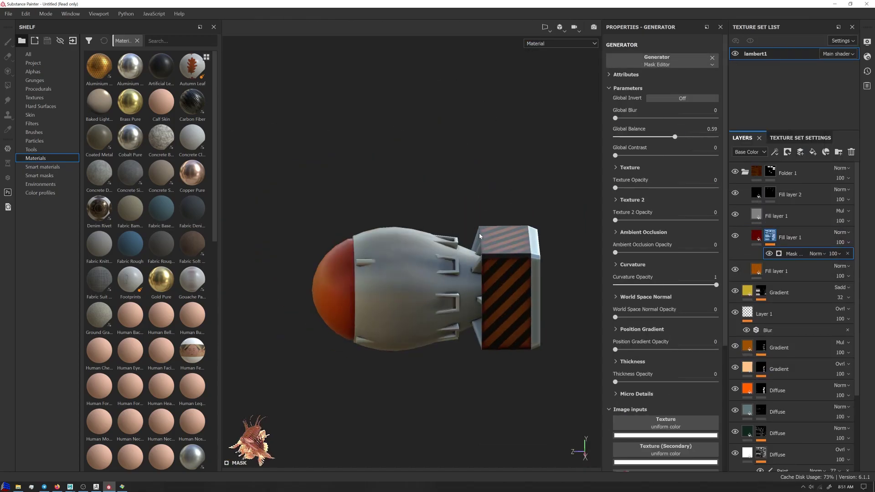
pyautogui.moveTo(666, 136); pyautogui.dragTo(680, 136)
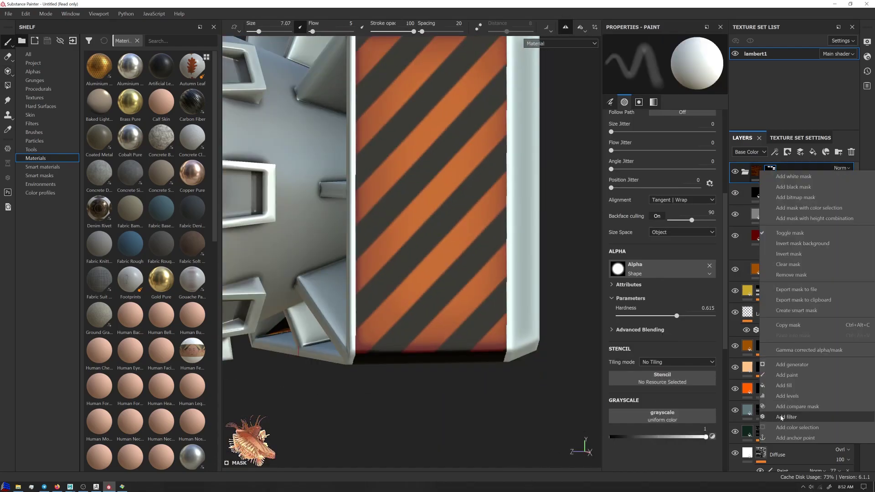
pyautogui.click(785, 417)
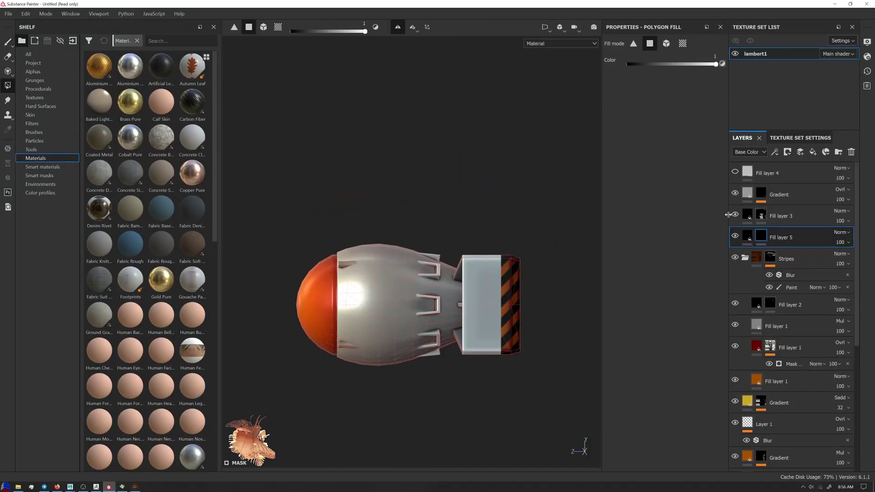
# Darken bands of the tail box with stacked Multiply Gradient layers, limiting their planar gradients with polygon-filled Paint effects
pyautogui.scroll(-5, 783, 423)
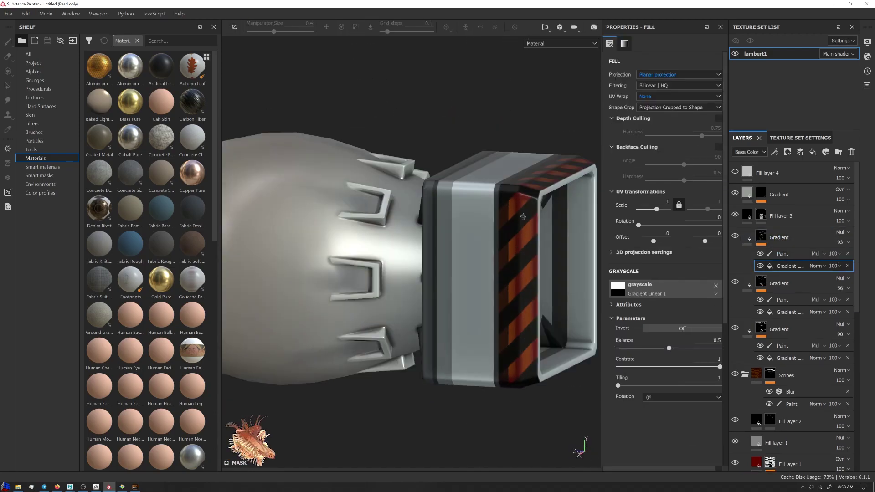
pyautogui.click(797, 254)
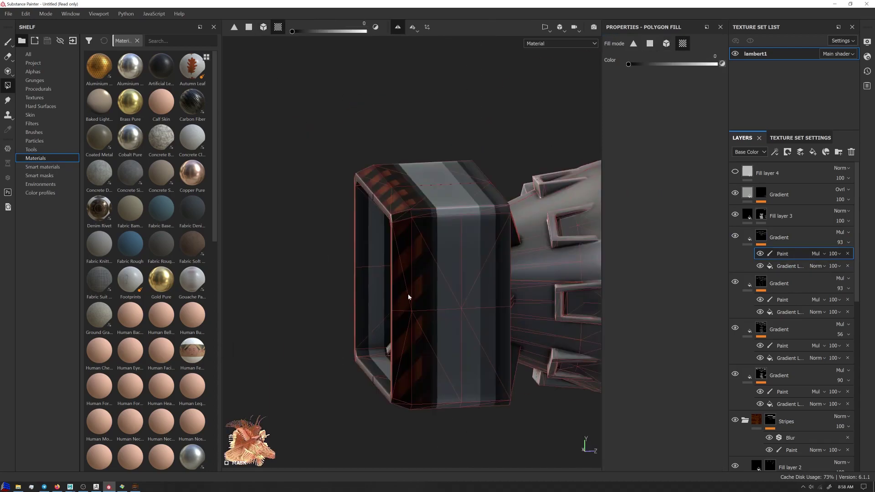
pyautogui.click(788, 312)
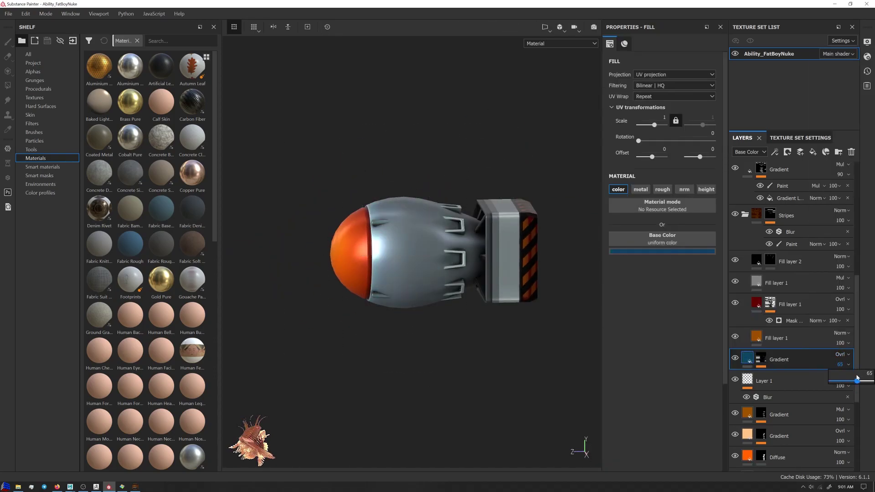
# Place blue Gradient layers in Overlay mode above the dark Multiply gradients
pyautogui.moveTo(783, 179); pyautogui.dragTo(783, 228)
pyautogui.click(789, 264)
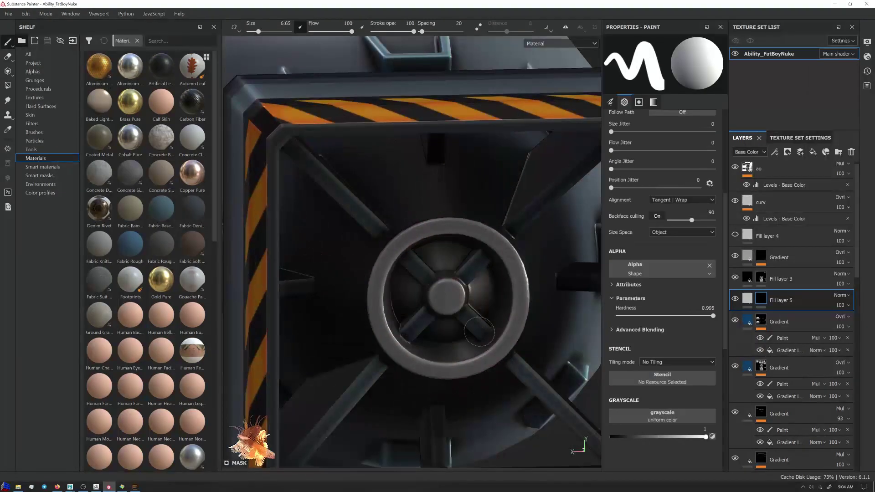
# Add a red fill layer with a planar gradient mask in a new folder, and paint the folder's mask to the engine disc
pyautogui.rightClick(786, 198)
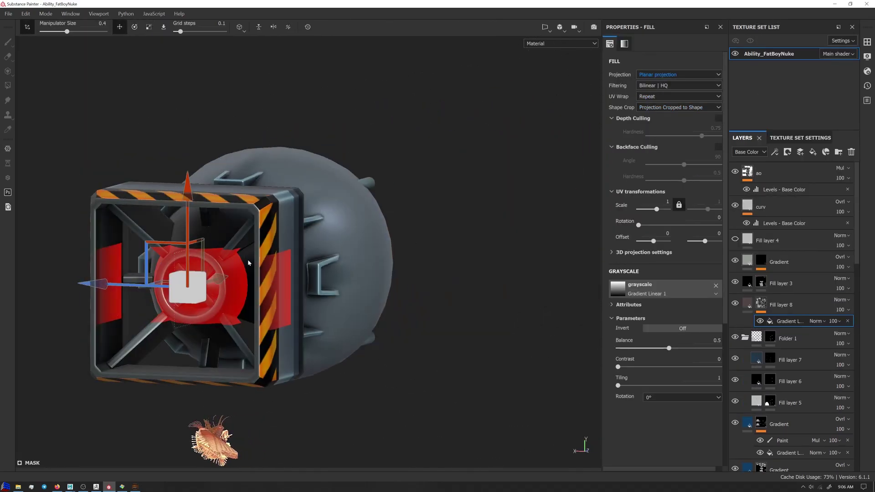
pyautogui.scroll(5, 405, 268)
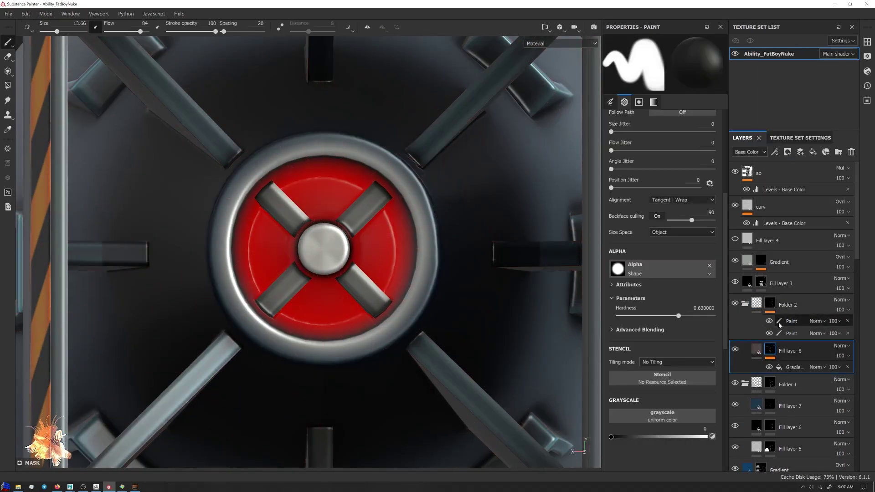
pyautogui.click(773, 321)
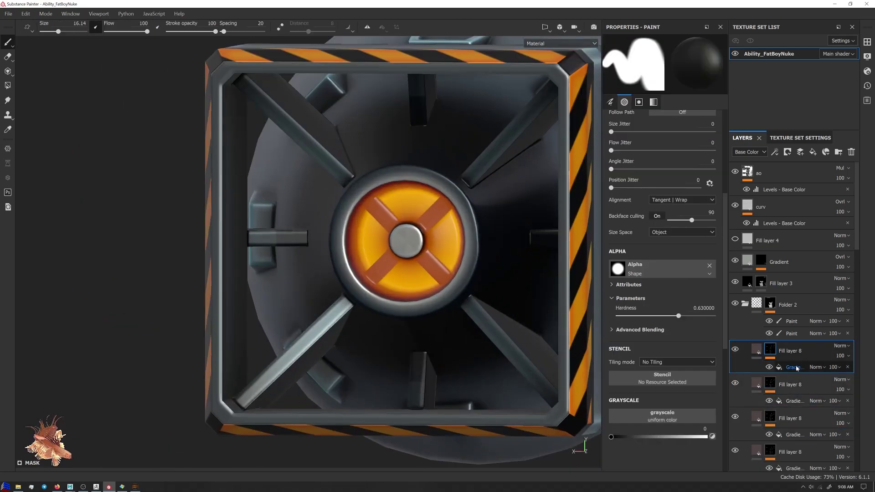
# Set the engine disc's upper yellow fill layer to Overlay and add 0.5 Blur filters to the yellow, orange and red masks
pyautogui.click(795, 367)
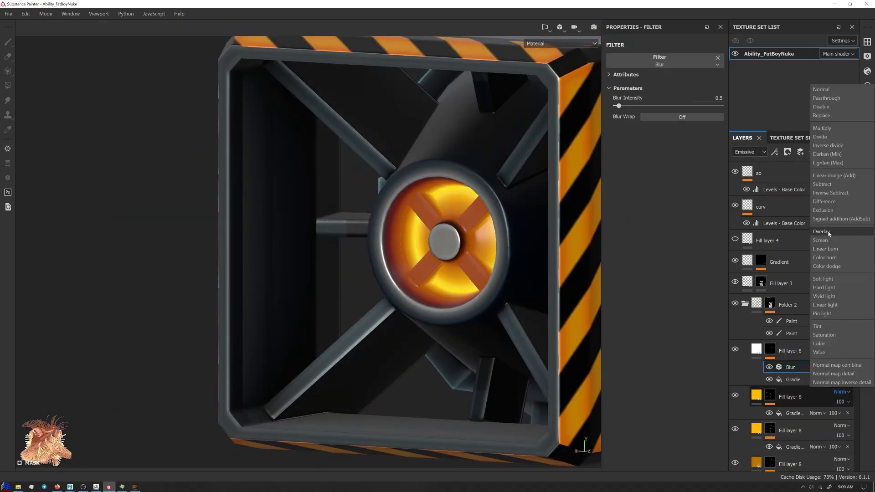
pyautogui.click(822, 232)
pyautogui.click(796, 413)
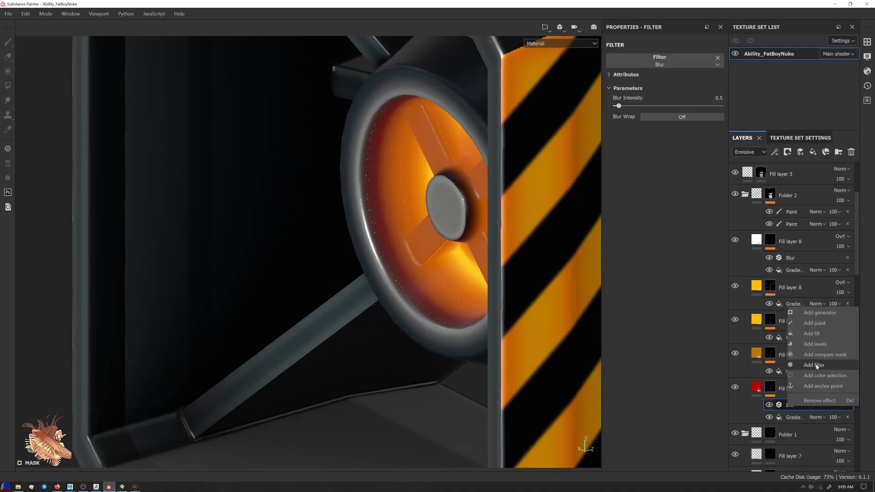
pyautogui.click(814, 366)
pyautogui.click(660, 61)
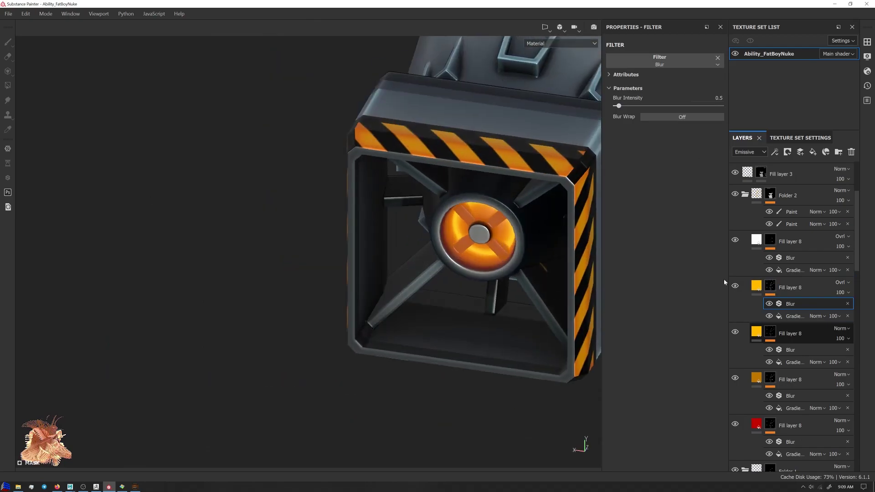
# Add a fill layer above Folder 2 with color and emissive channels, using orange emissive for the inside of the body brackets
pyautogui.click(796, 196)
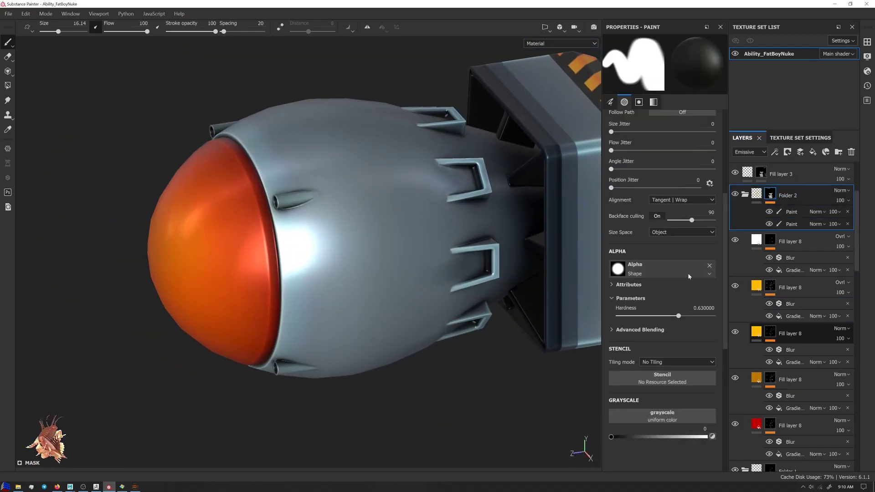
pyautogui.click(814, 152)
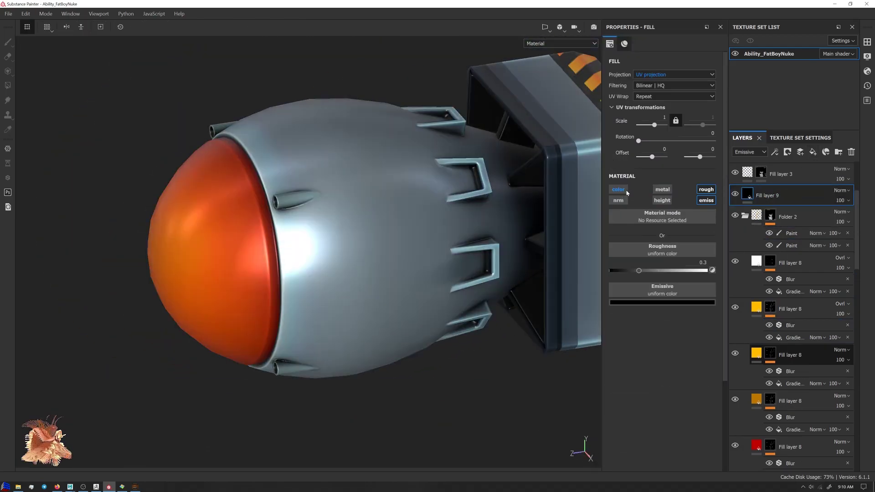
pyautogui.click(618, 189)
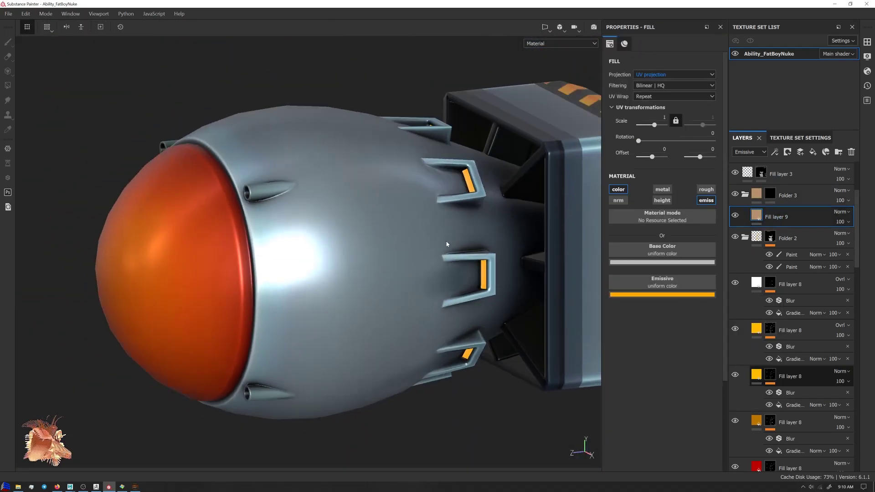
# Build dark and orange copies of the bracket's emissive fill layer, with Levels and Blur filters on their masks
pyautogui.rightClick(770, 215)
pyautogui.click(787, 463)
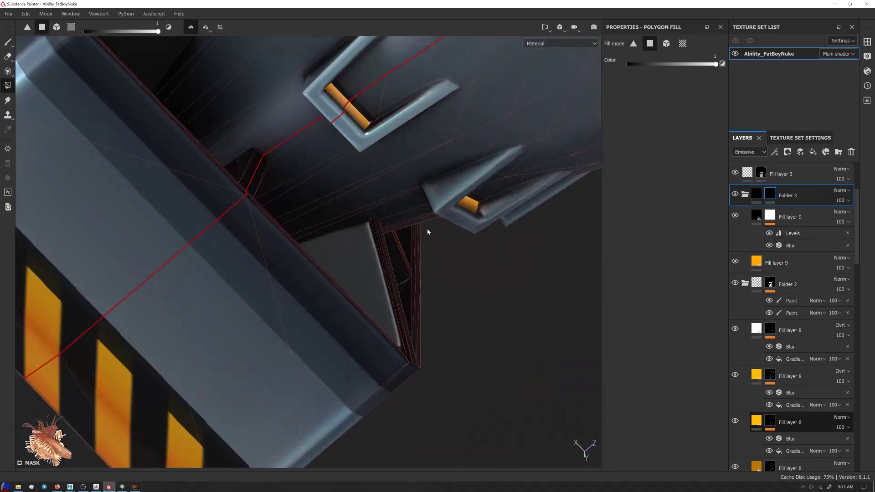
pyautogui.click(737, 270)
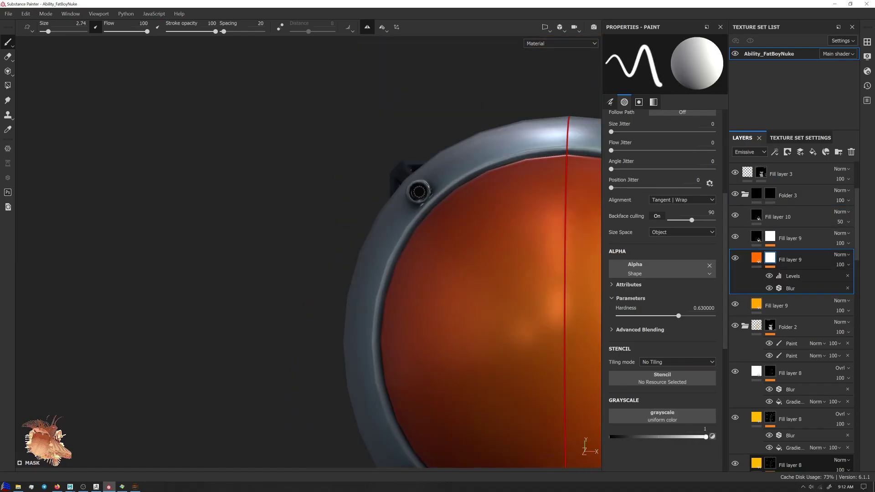
# Edit the masks of the dark and orange Fill layer 9 copies around the nose tubes, using mesh polygon fill with value 0
pyautogui.click(784, 217)
pyautogui.rightClick(780, 218)
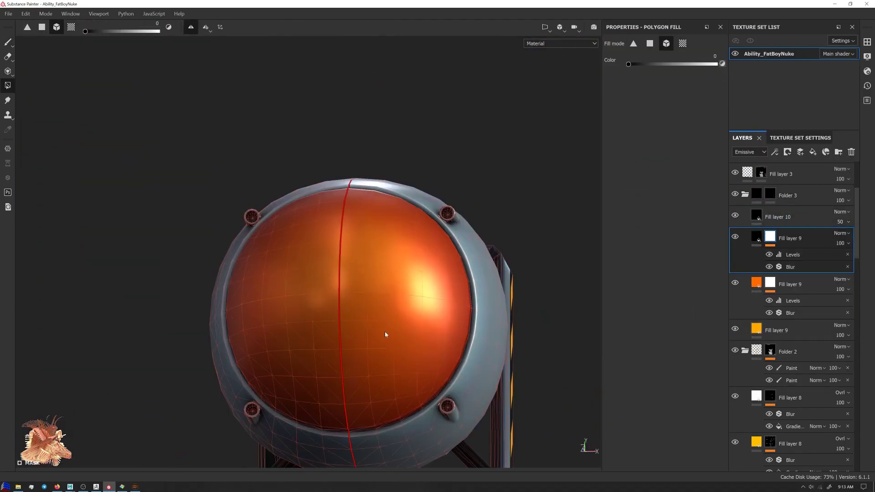
pyautogui.click(770, 283)
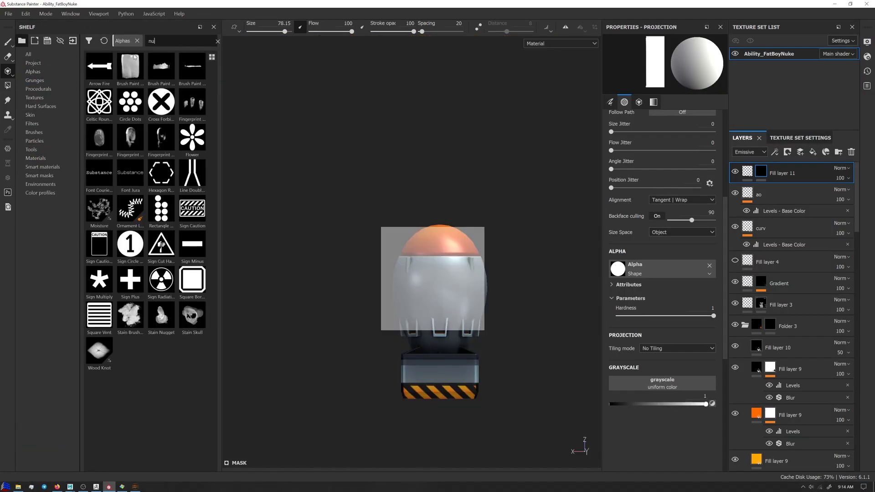
# Use the Sign Radiation Round alpha as the projection image for Fill layer 11's mask and fit it over the bomb body
pyautogui.moveTo(161, 279); pyautogui.dragTo(279, 297)
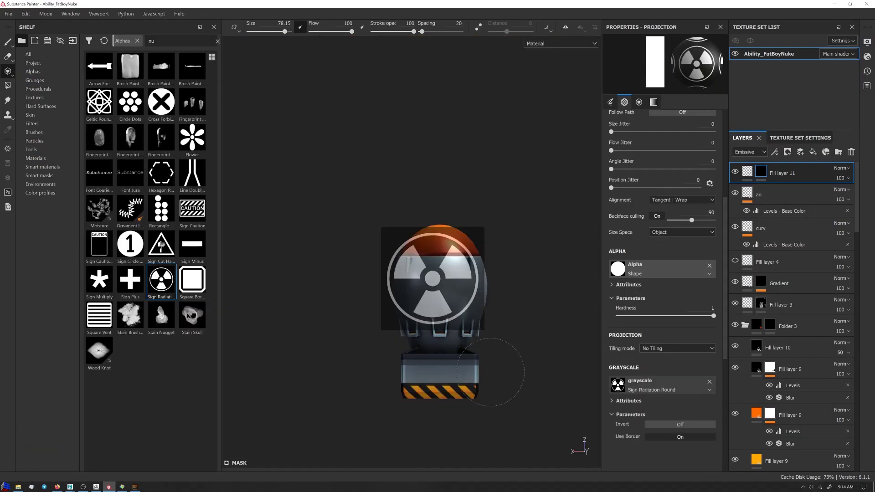
pyautogui.press('s')
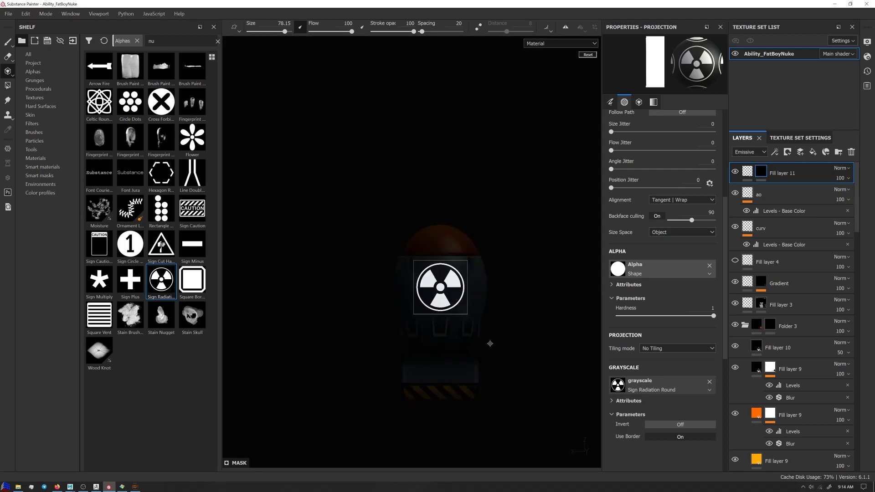
pyautogui.press('s')
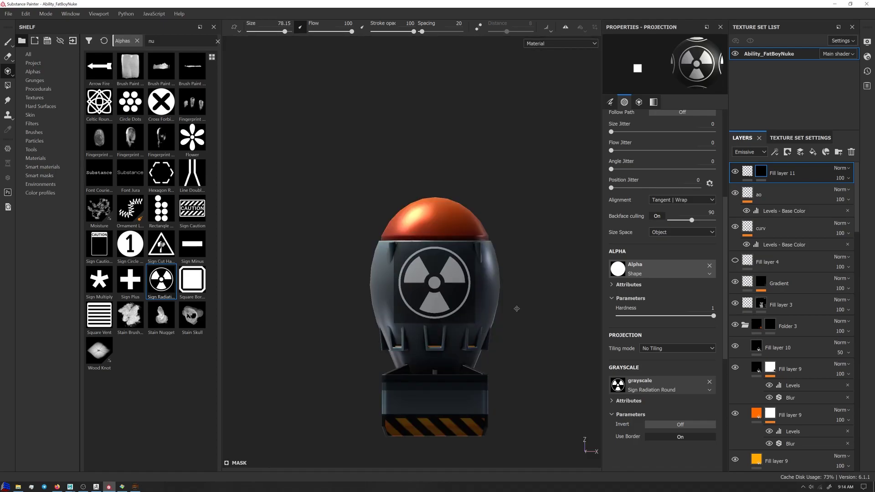
# Load the exclamation-mark warning sign alpha as the projection image and restamp the radiation sign slightly larger on the body
pyautogui.click(32, 72)
pyautogui.scroll(-10, 213, 248)
pyautogui.scroll(-10, 213, 248)
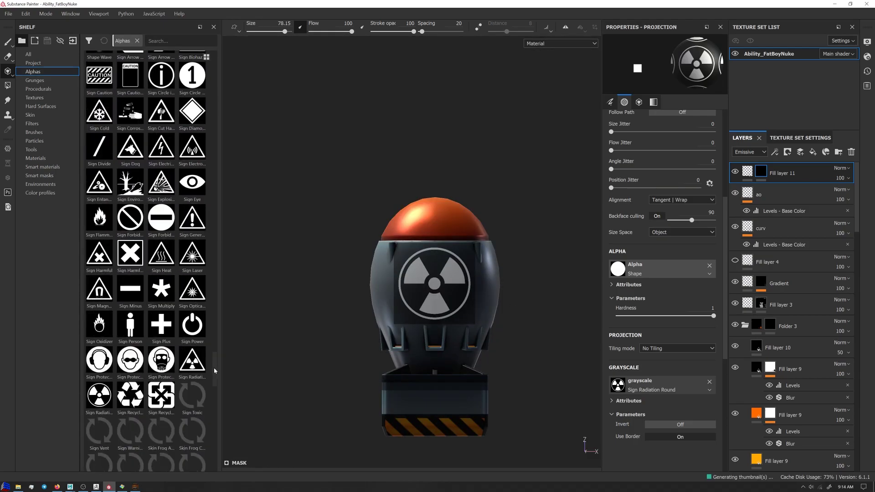
pyautogui.scroll(3, 213, 248)
pyautogui.moveTo(192, 97); pyautogui.dragTo(649, 387)
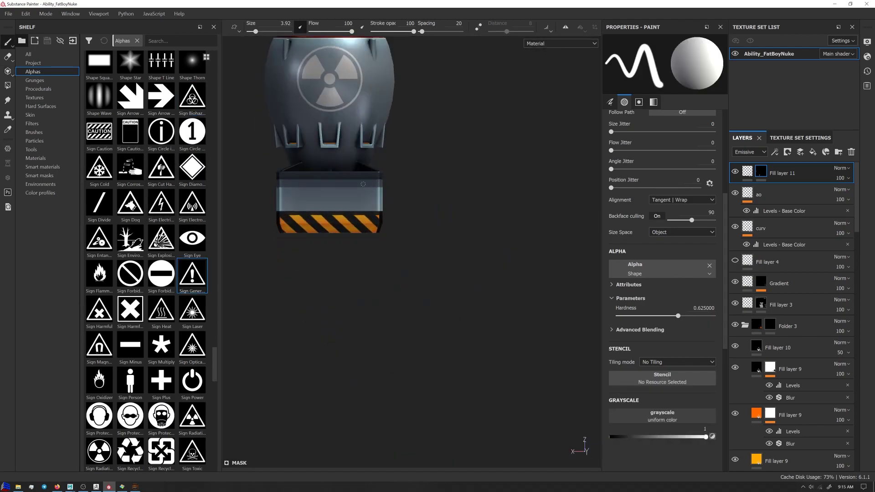
pyautogui.press('3')
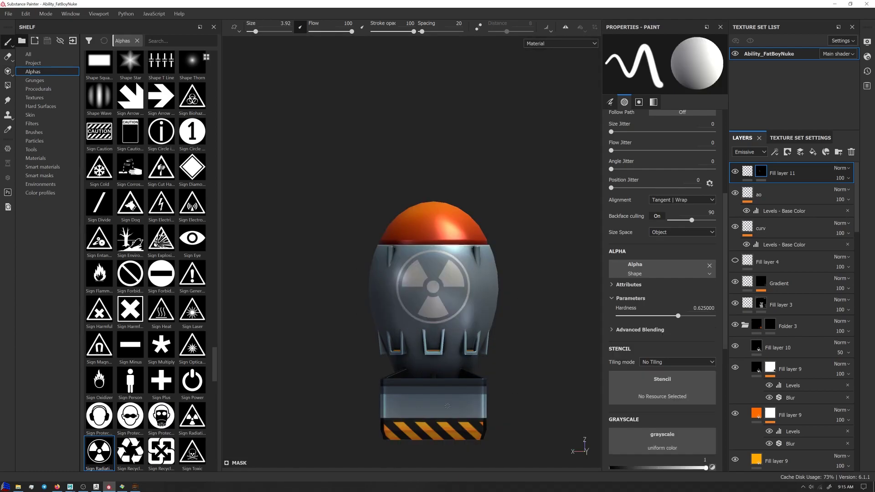
# Duplicate the nose cone's orange Multiply Gradient layer and adjust the planar projection of its linear gradient mask
pyautogui.moveTo(438, 274)
pyautogui.keyDown('alt'); pyautogui.mouseDown()
pyautogui.moveTo(410, 278)
pyautogui.moveTo(424, 264)
pyautogui.moveTo(414, 280)
pyautogui.mouseUp(); pyautogui.keyUp('alt')
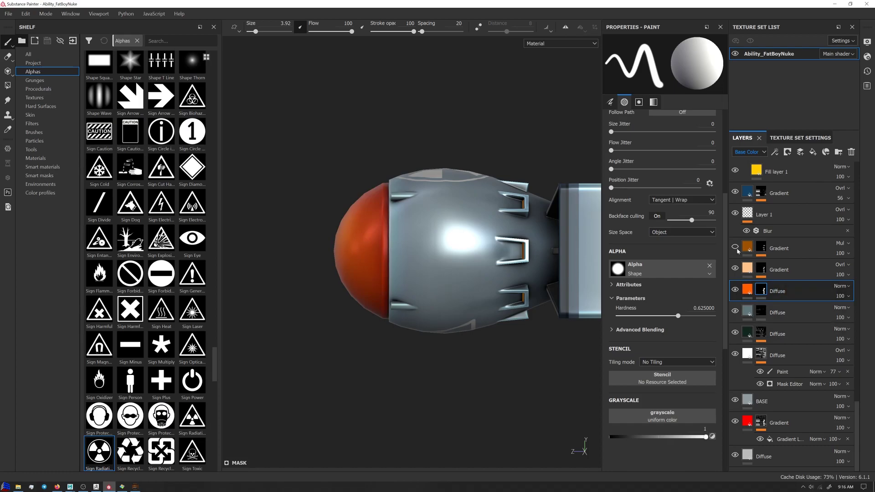
pyautogui.click(760, 248)
pyautogui.click(785, 277)
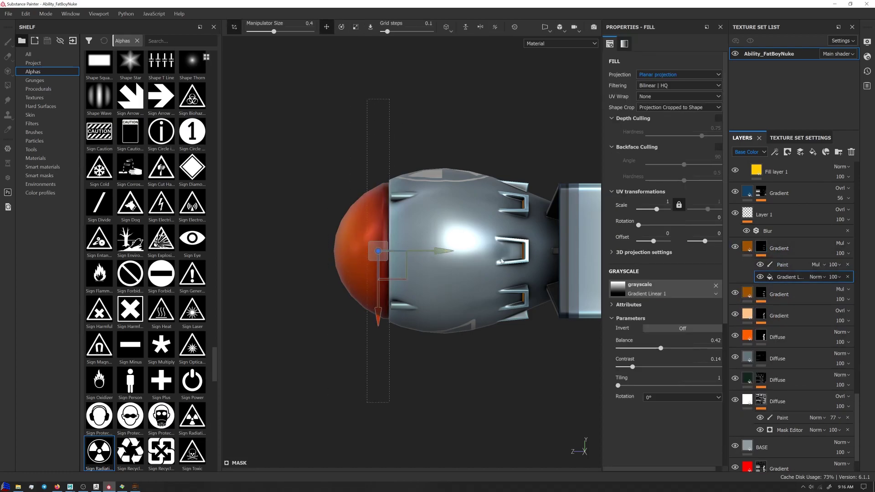
pyautogui.keyDown('alt'); pyautogui.moveTo(405, 245); pyautogui.dragTo(393, 258); pyautogui.keyUp('alt')
pyautogui.click(739, 294)
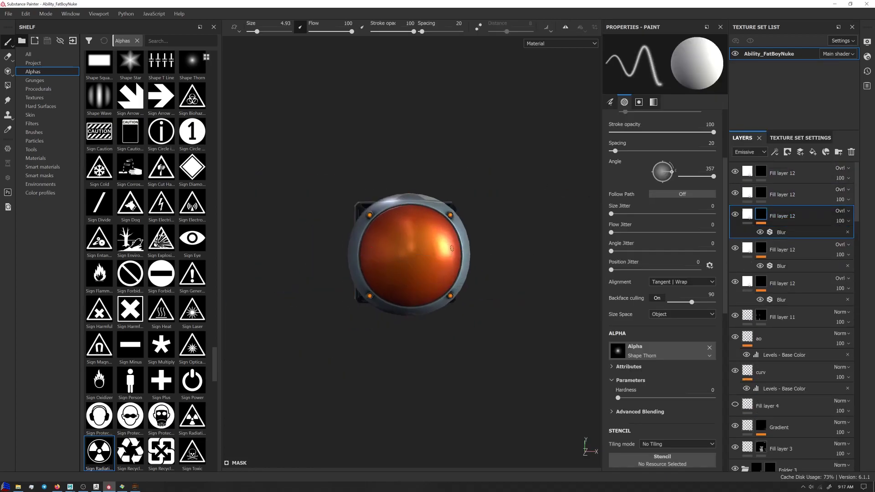
# Export the Ability_FatBoyNuke texture maps as PNG files and open the SpaceBuild project in Unity
pyautogui.keyDown('alt'); pyautogui.moveTo(456, 286); pyautogui.dragTo(513, 284); pyautogui.keyUp('alt')
pyautogui.hotkey('alt', 'Tab')
pyautogui.press('F12')
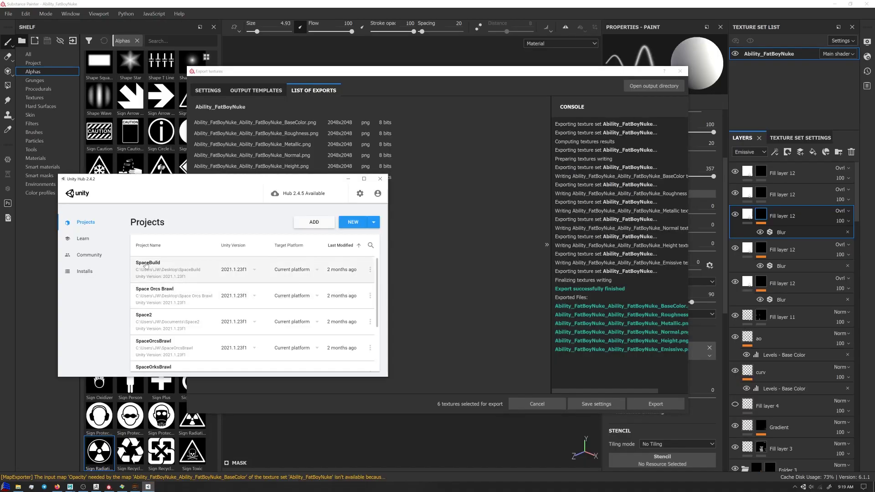
pyautogui.click(145, 265)
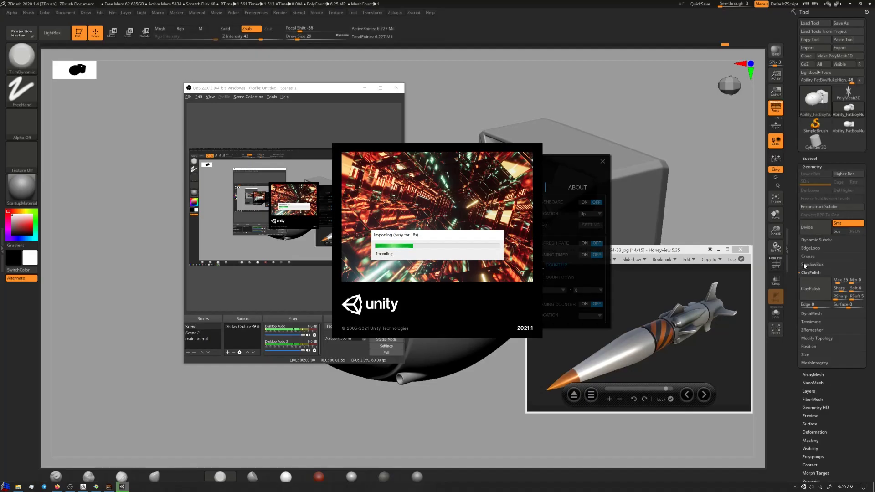
pyautogui.click(740, 250)
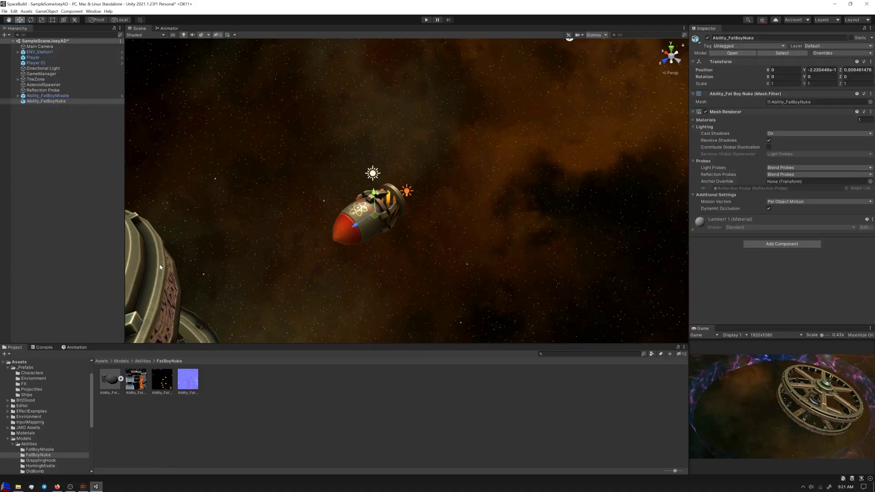
# Set the import scale factor of the Ability_FatBoyNuke model to 40, matching it against the existing missile
pyautogui.click(111, 381)
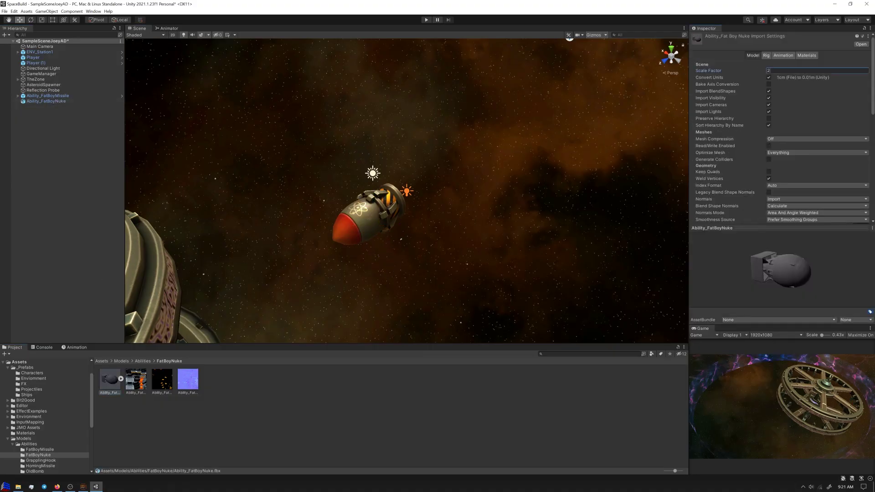
pyautogui.scroll(-3, 838, 196)
pyautogui.scroll(3, 783, 69)
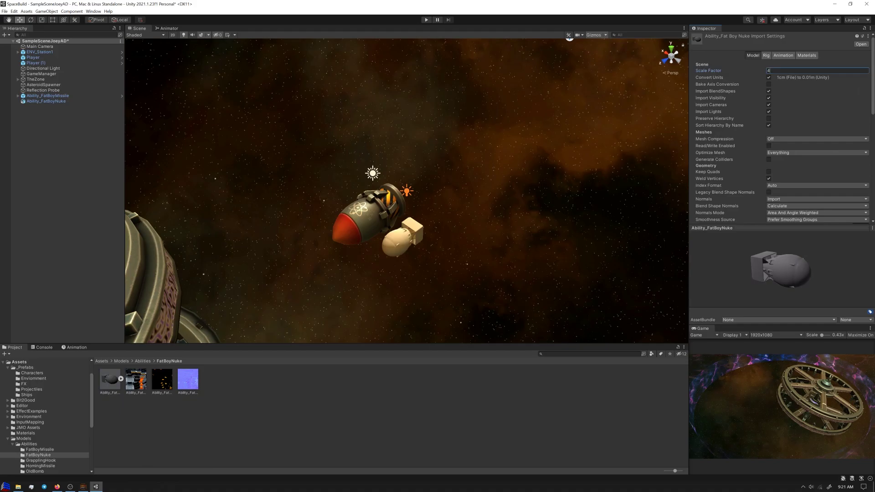
pyautogui.scroll(-6, 782, 128)
pyautogui.scroll(6, 822, 122)
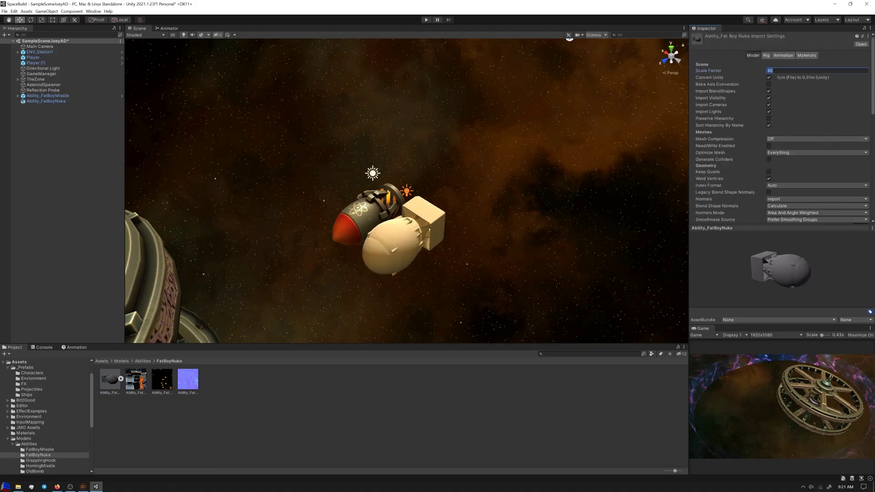
# Create a material in the FatBoyNuke folder, assign the nuke's texture maps to it and enable emission
pyautogui.rightClick(212, 387)
pyautogui.moveTo(219, 231)
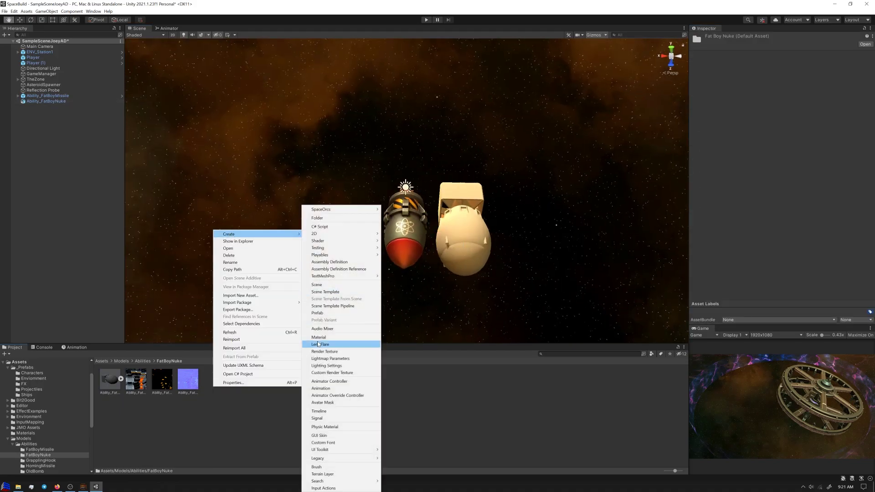
pyautogui.click(333, 342)
pyautogui.moveTo(704, 68); pyautogui.dragTo(699, 69)
pyautogui.moveTo(214, 379); pyautogui.dragTo(699, 134)
pyautogui.click(769, 127)
pyautogui.keyDown('alt'); pyautogui.moveTo(346, 191); pyautogui.dragTo(235, 205); pyautogui.keyUp('alt')
pyautogui.click(770, 134)
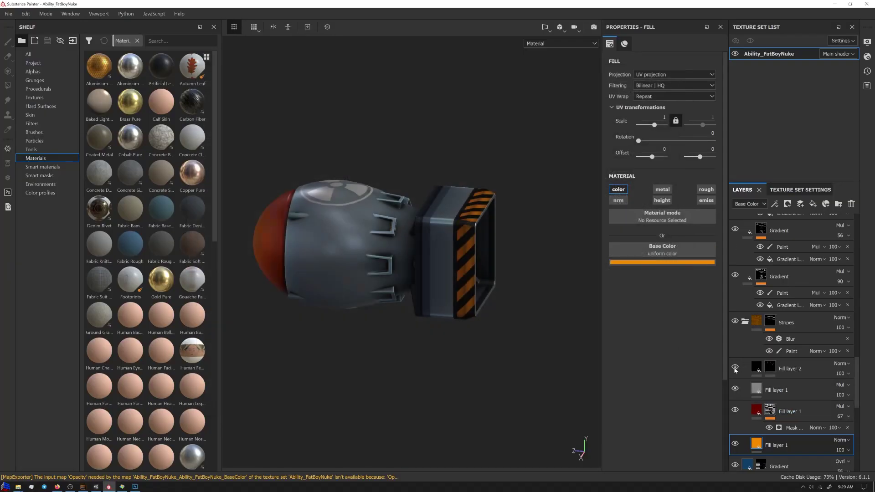
# Set the gray Fill layer 1 to Multiply in Substance Painter and replace the project's BaseColor PNG with the re-exported one
pyautogui.click(783, 391)
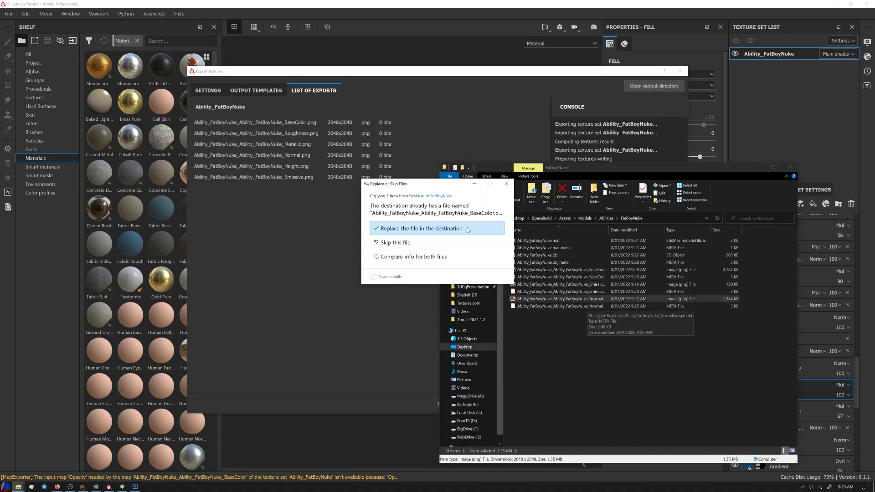
pyautogui.click(410, 227)
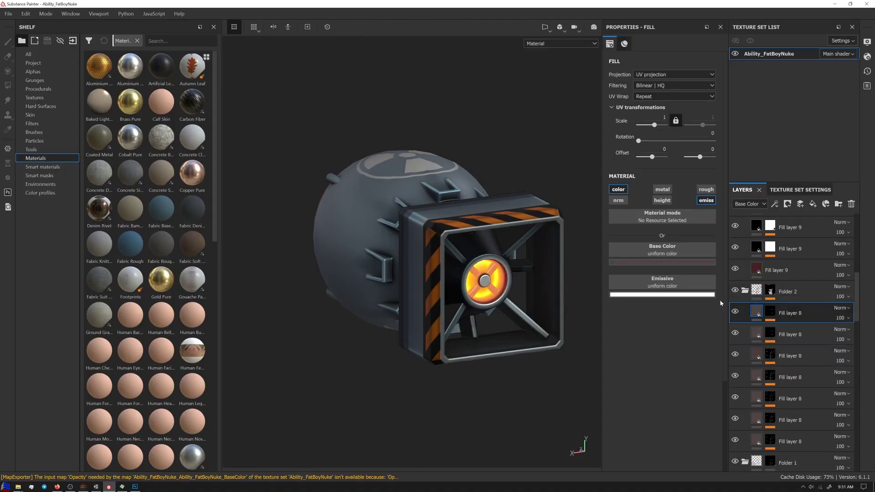
# Export the updated nuke texture maps again and switch back to Unity
pyautogui.hotkey('ctrl', 'shift', 'e')
pyautogui.click(600, 401)
pyautogui.hotkey('alt', 'Tab')
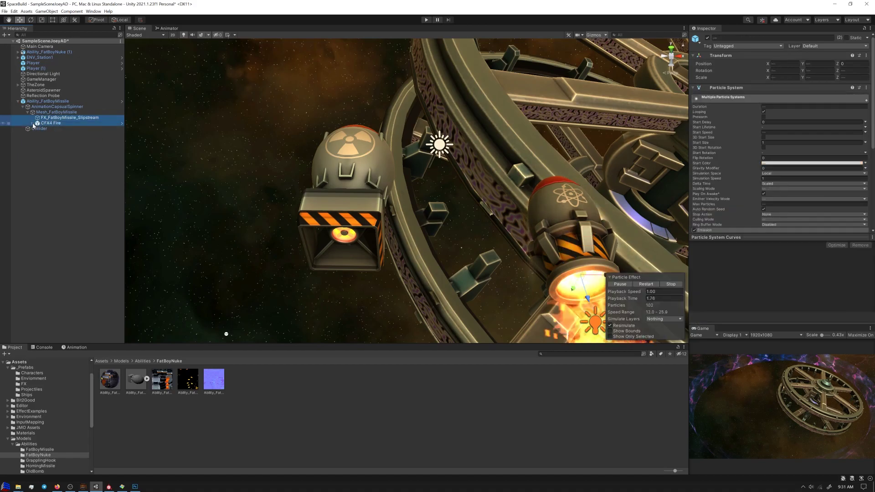
# Duplicate the missile's slipstream and CFX4 Fire effects for the nuke and rename their parent object Ability_FatBoyNuke_Holder
pyautogui.hotkey('ctrl', 'd')
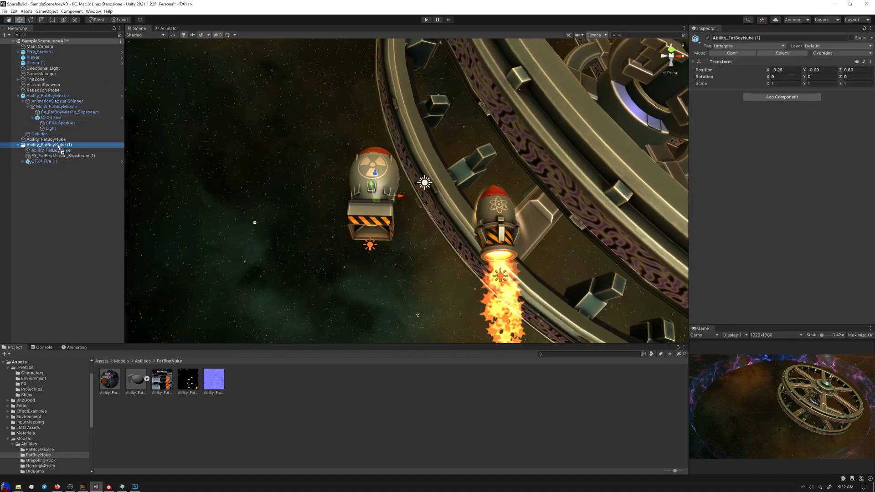
pyautogui.click(786, 38)
pyautogui.write('_Holder')
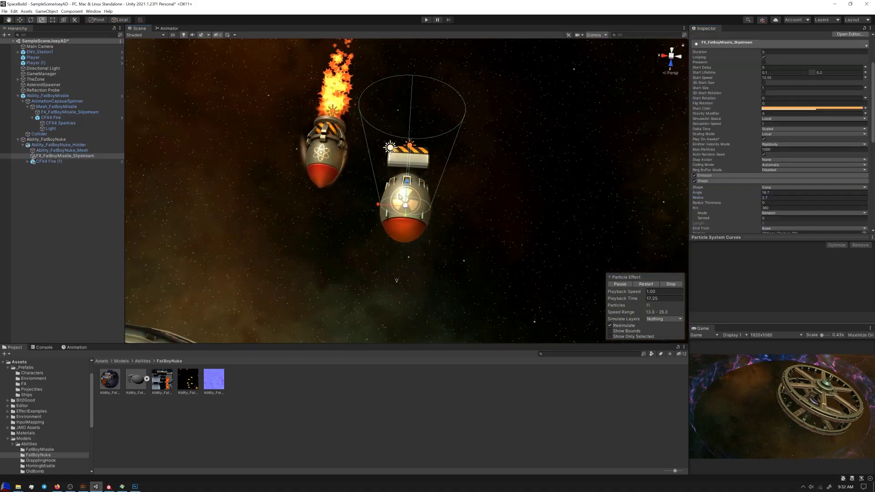
pyautogui.keyDown('alt'); pyautogui.moveTo(387, 207); pyautogui.dragTo(442, 201); pyautogui.keyUp('alt')
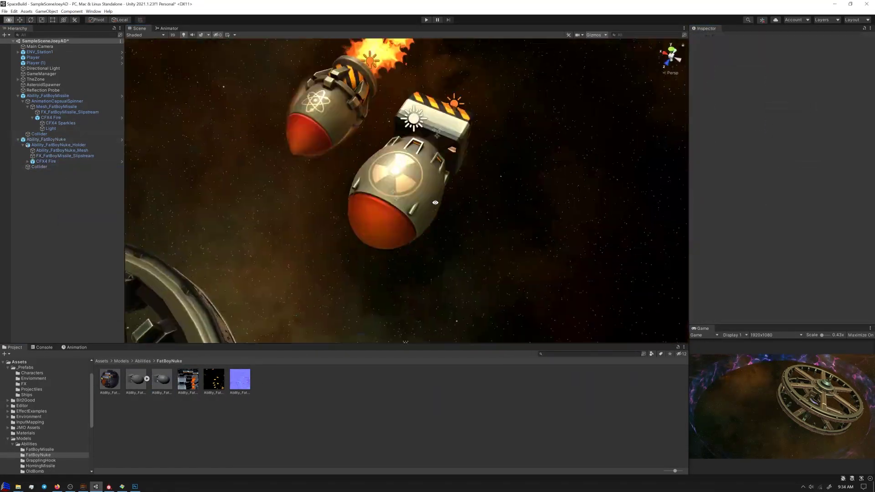
# Create an animation clip for the Ability_FatBoyNuke object and save it as Ability_FatBoyNuke in the FatBoyNuke folder
pyautogui.hotkey('ctrl', '6')
pyautogui.click(424, 424)
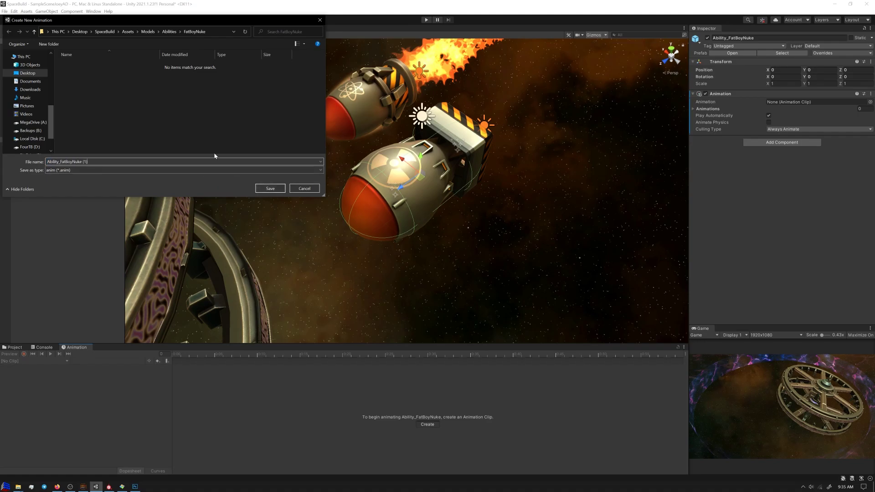
pyautogui.press('Return')
# Keyframe Ability_FatBoyNuke_Holder's Z rotation from 0 to -360 and stretch the last keyframe to 6:00
pyautogui.click(58, 144)
pyautogui.press('e')
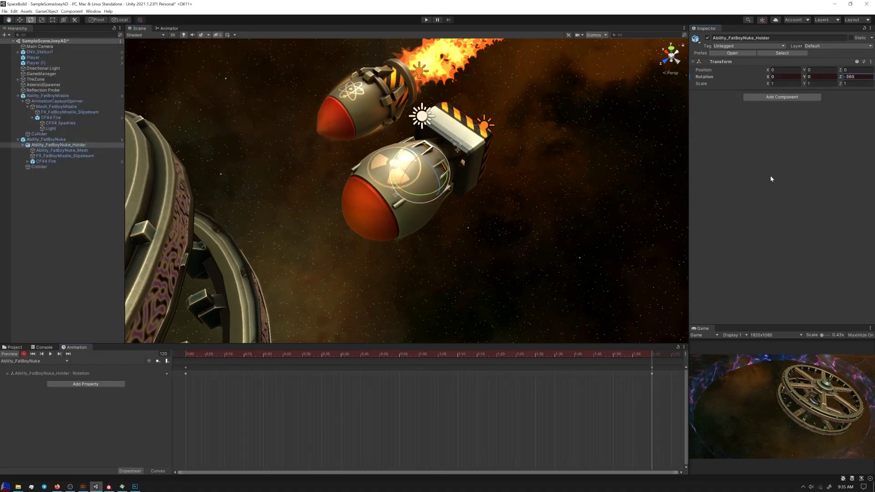
pyautogui.press('c')
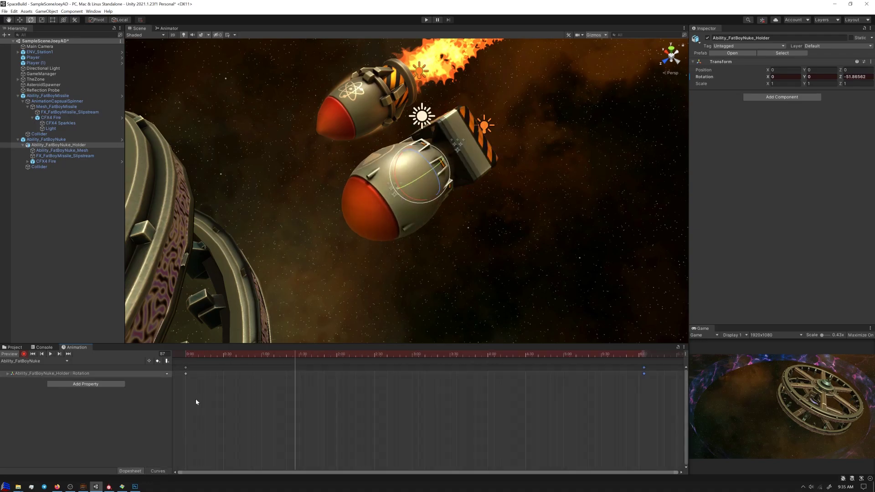
# Make the holder's rotation keyframes linear and preview the spin
pyautogui.rightClick(186, 380)
pyautogui.click(257, 457)
pyautogui.press('c')
pyautogui.press('space')
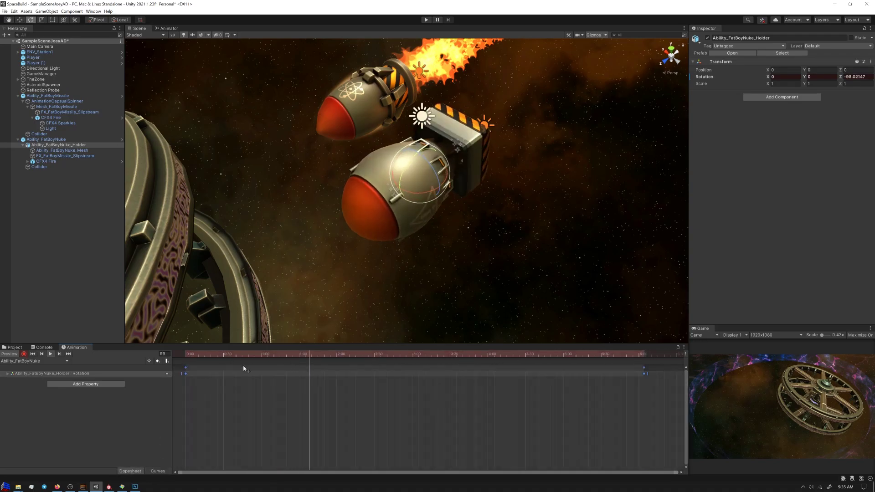
pyautogui.scroll(-3, 495, 411)
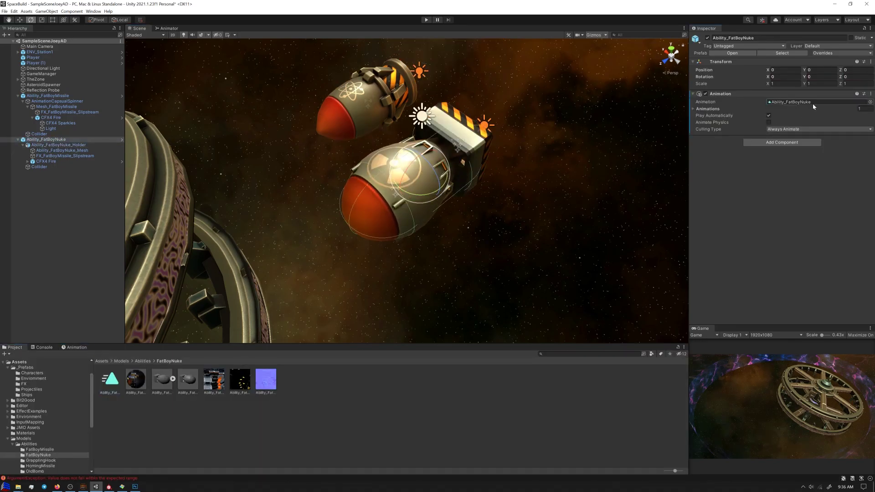
# Apply the Ability_FatBoyNuke prefab's overrides and play the scene to inspect the spinning nuke beside the missile from several angles
pyautogui.click(845, 120)
pyautogui.click(425, 20)
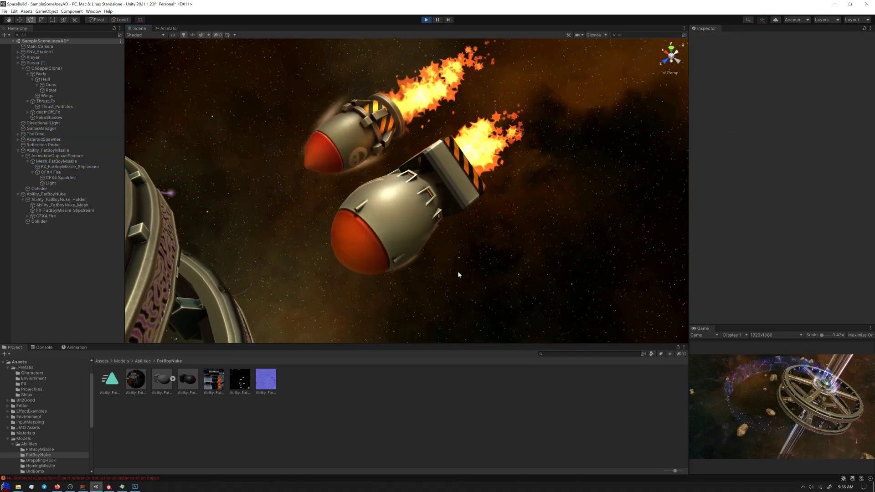
pyautogui.moveTo(463, 273); pyautogui.dragTo(639, 272, button='right')
pyautogui.moveTo(417, 276); pyautogui.dragTo(584, 108, button='right')
pyautogui.moveTo(412, 129); pyautogui.dragTo(474, 179, button='right')
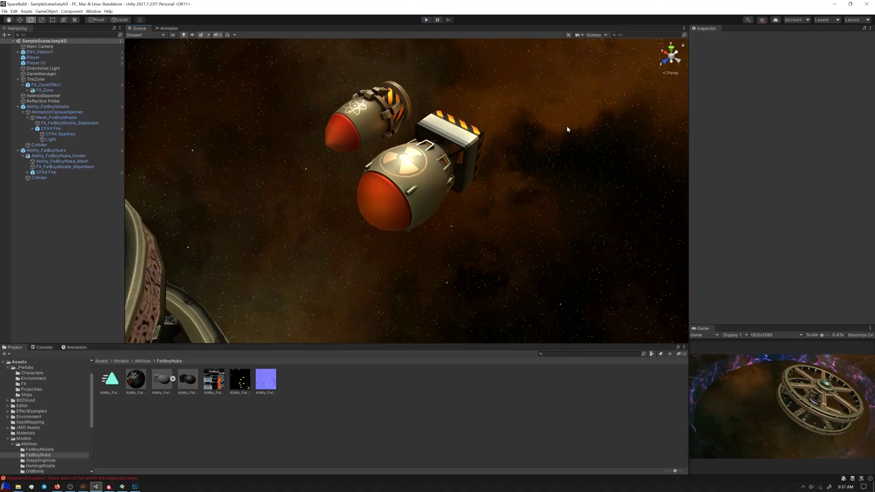
pyautogui.click(71, 487)
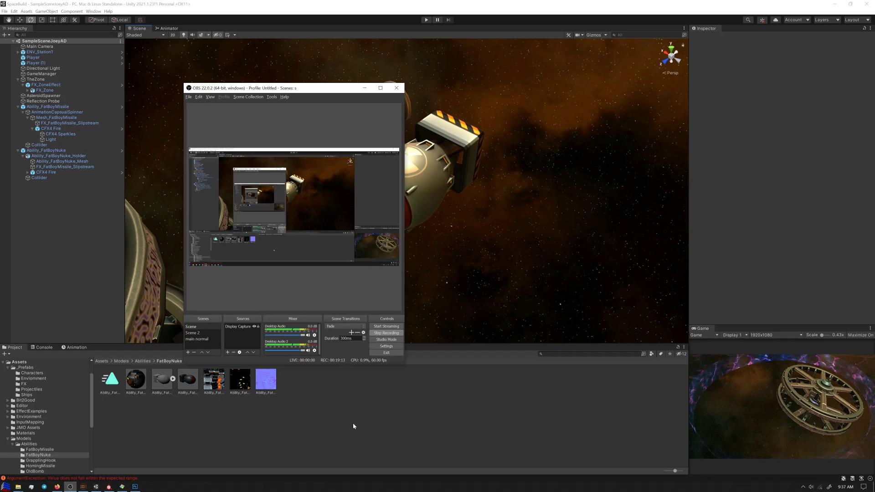